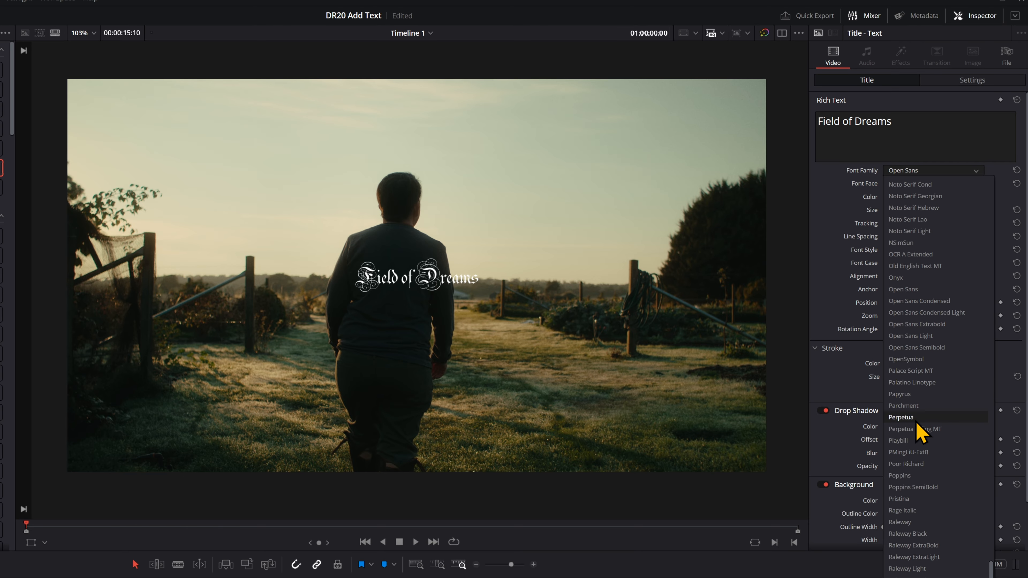
# Set the title's font family to Roboto with the Medium font face
pyautogui.scroll(-5, 913, 474)
pyautogui.click(911, 487)
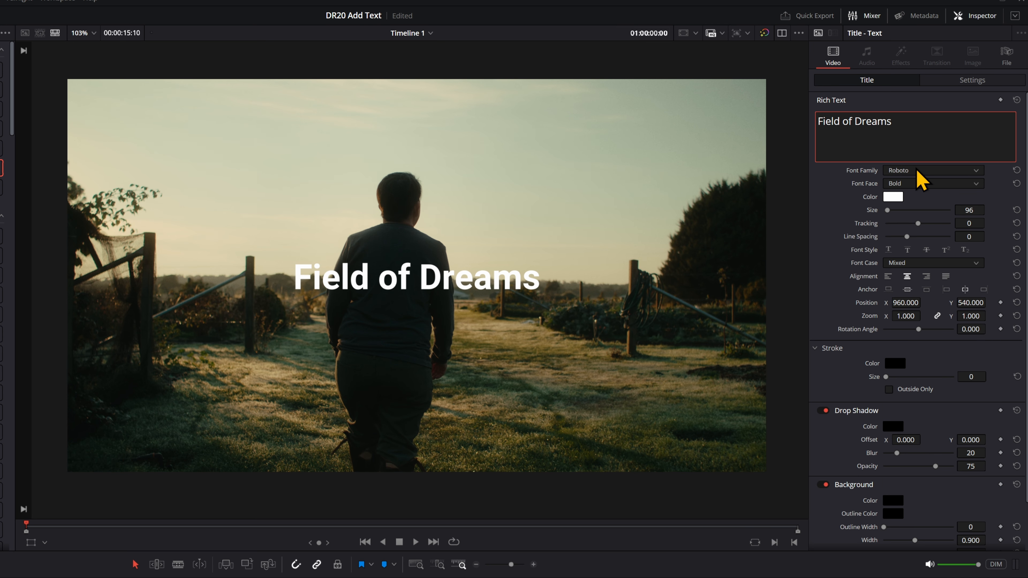
pyautogui.click(918, 183)
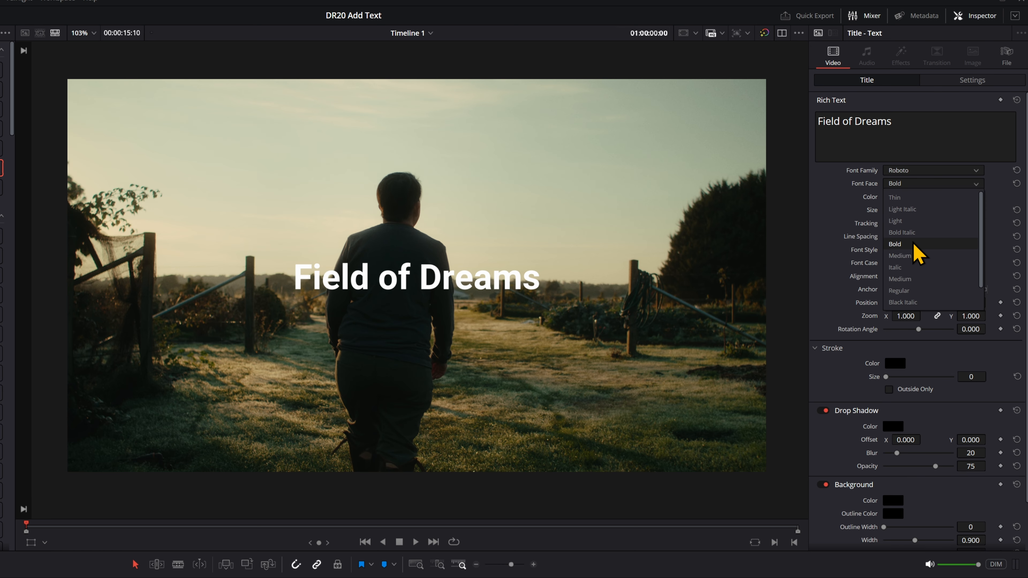
pyautogui.click(909, 278)
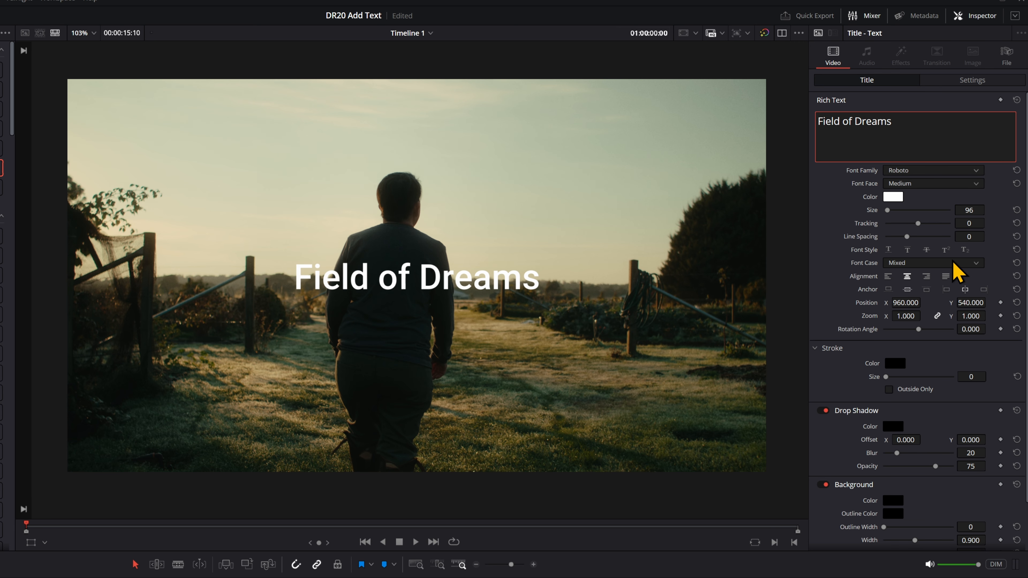
# Set the title's size to 79 and tracking to 20, and raise it to a Y position of 963
pyautogui.moveTo(969, 210)
pyautogui.mouseDown()
pyautogui.moveTo(988, 210)
pyautogui.moveTo(972, 210)
pyautogui.mouseUp()
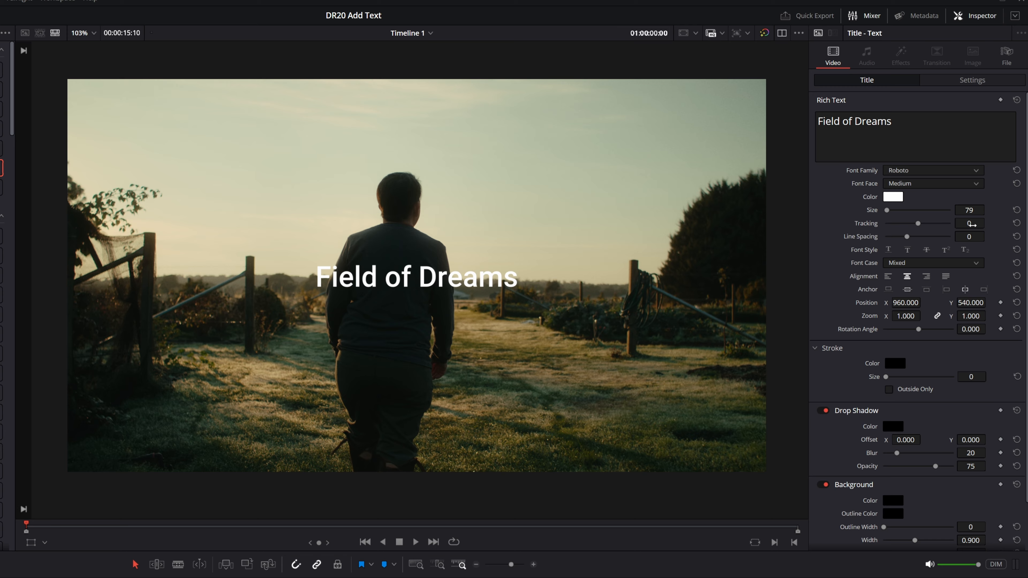
pyautogui.moveTo(969, 223); pyautogui.dragTo(985, 224)
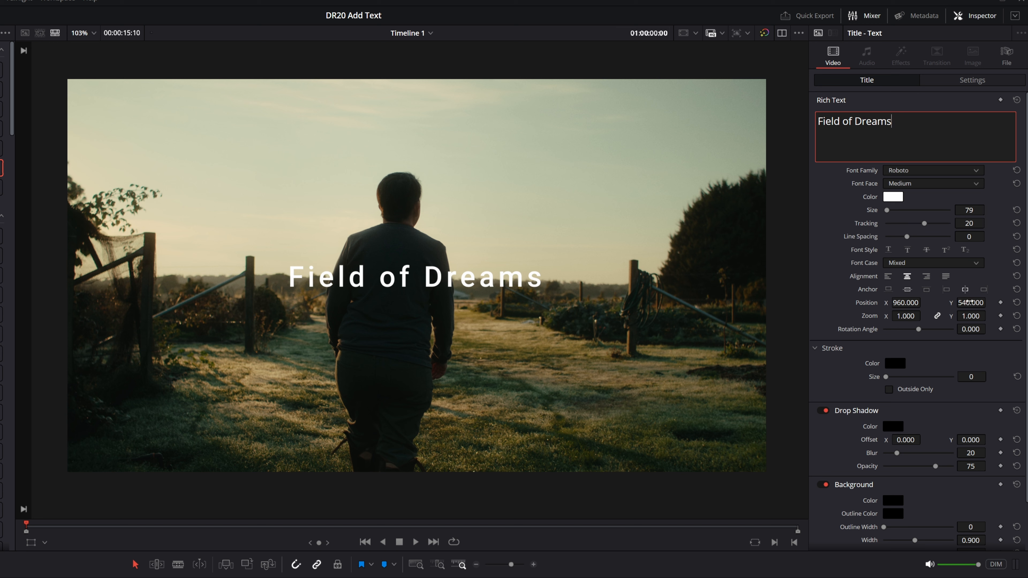
pyautogui.moveTo(971, 302)
pyautogui.mouseDown()
pyautogui.moveTo(990, 302)
pyautogui.moveTo(980, 324)
pyautogui.moveTo(990, 323)
pyautogui.mouseUp()
# Give the title an orange stroke of size 5, applied to the outside only
pyautogui.scroll(-2, 917, 342)
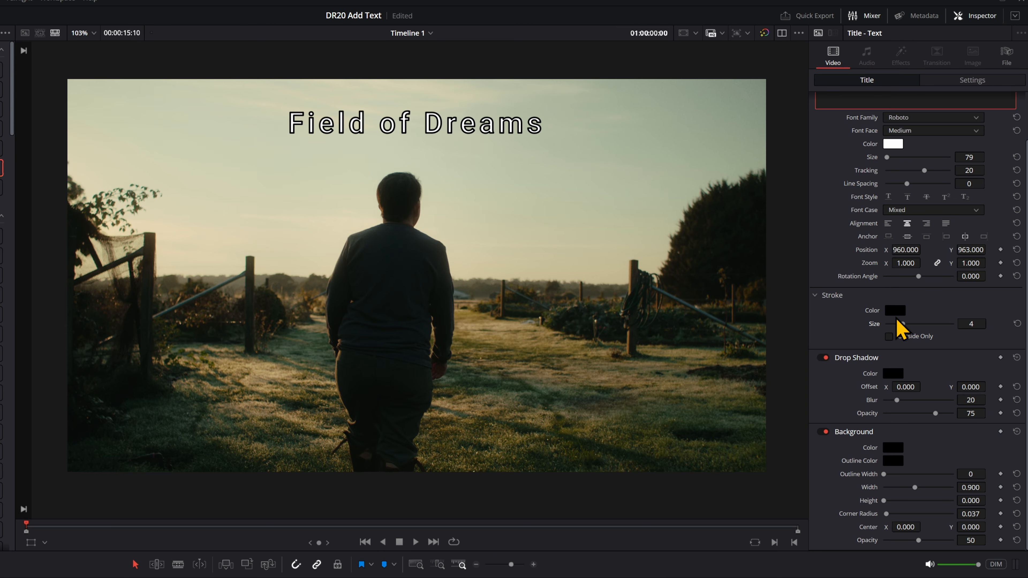
pyautogui.click(895, 311)
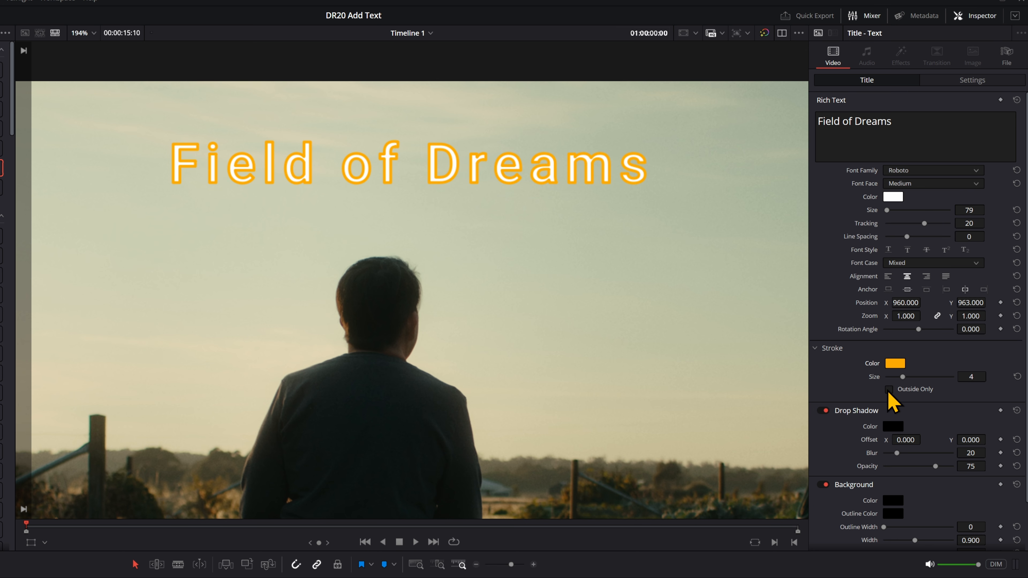
pyautogui.click(889, 391)
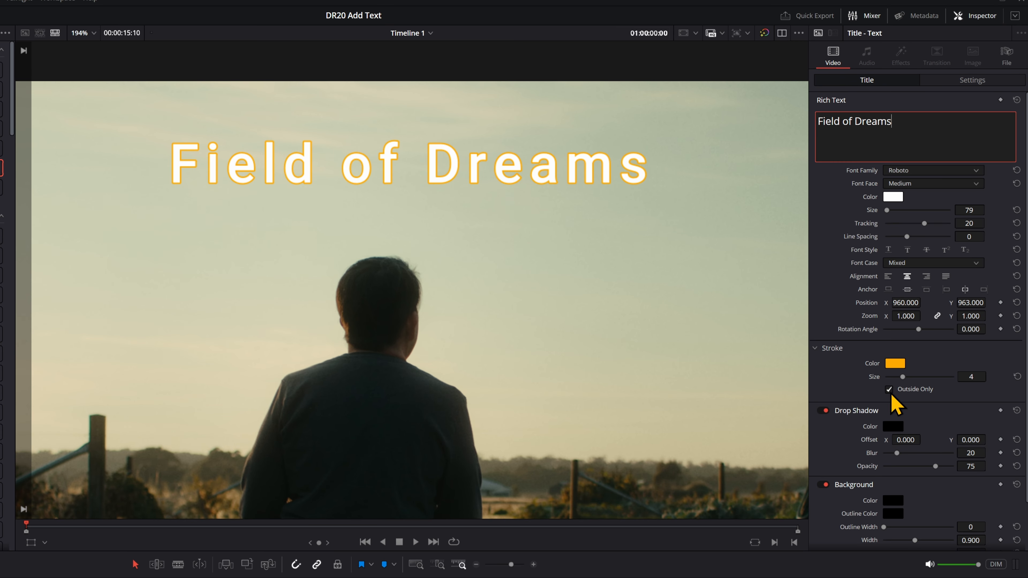
pyautogui.moveTo(902, 378); pyautogui.dragTo(908, 377)
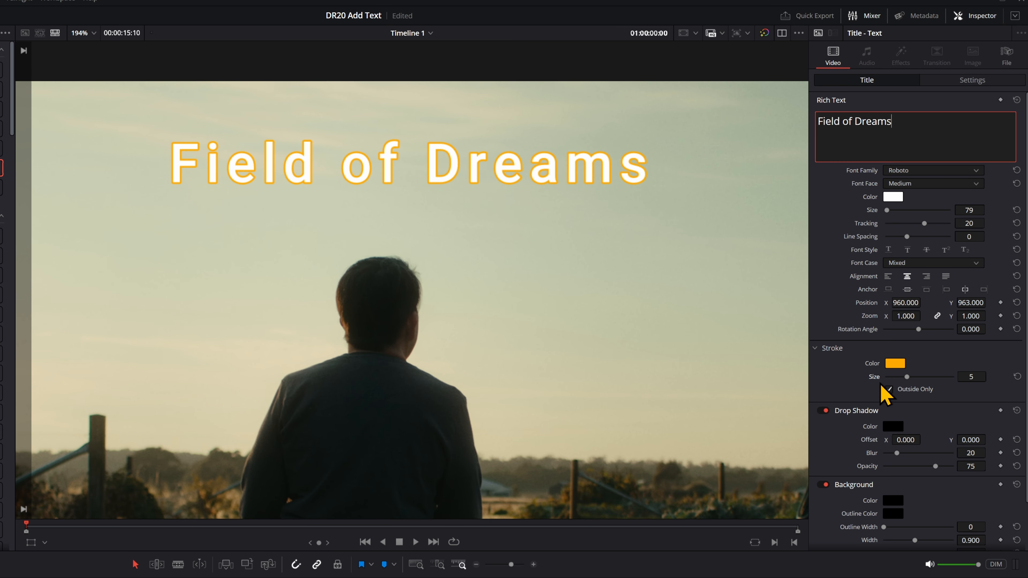
# Turn off the stroke's Outside Only option and set its size to 0
pyautogui.click(890, 391)
pyautogui.moveTo(972, 378); pyautogui.dragTo(960, 378)
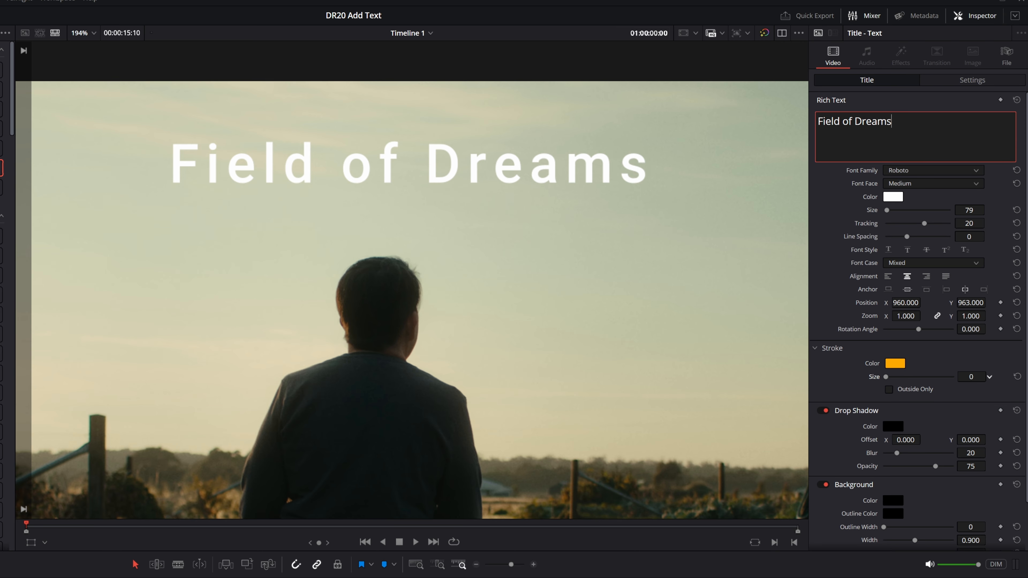
# Set the drop shadow's X offset to 2 and its blur to 4
pyautogui.scroll(-3, 744, 338)
pyautogui.scroll(-4, 744, 348)
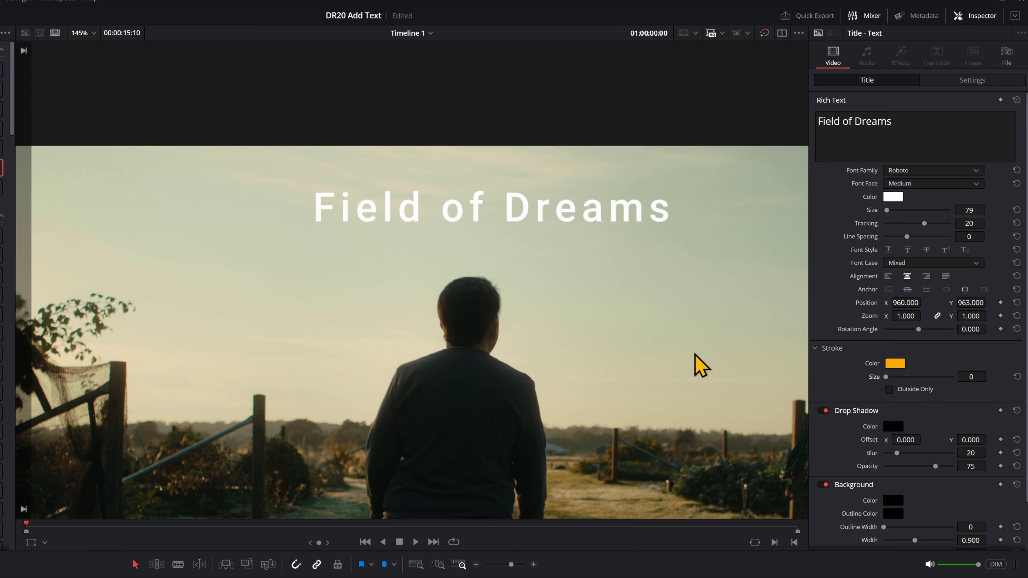
pyautogui.scroll(-4, 583, 320)
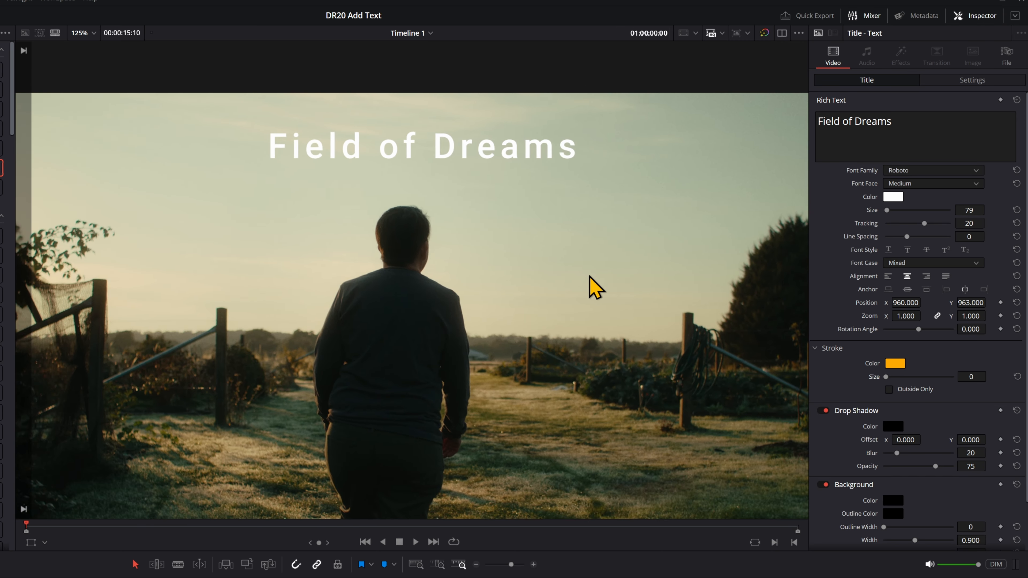
pyautogui.scroll(-1, 583, 271)
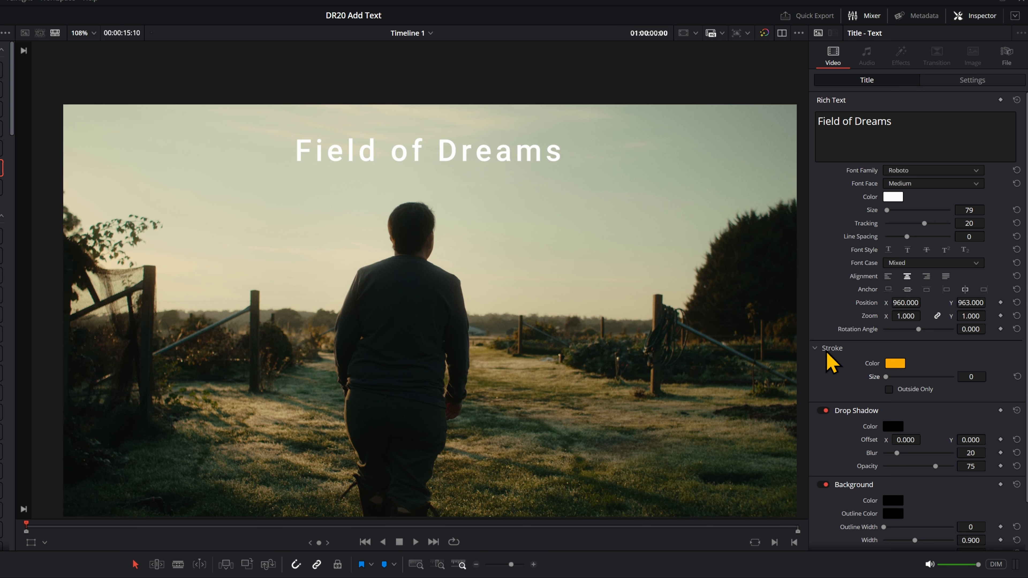
pyautogui.scroll(-2, 610, 333)
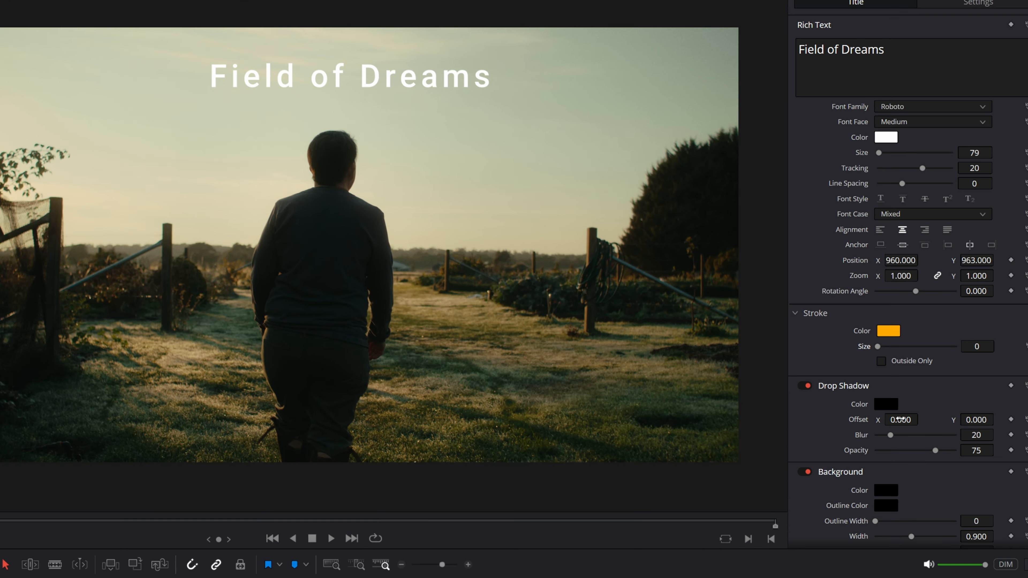
pyautogui.scroll(-2, 901, 420)
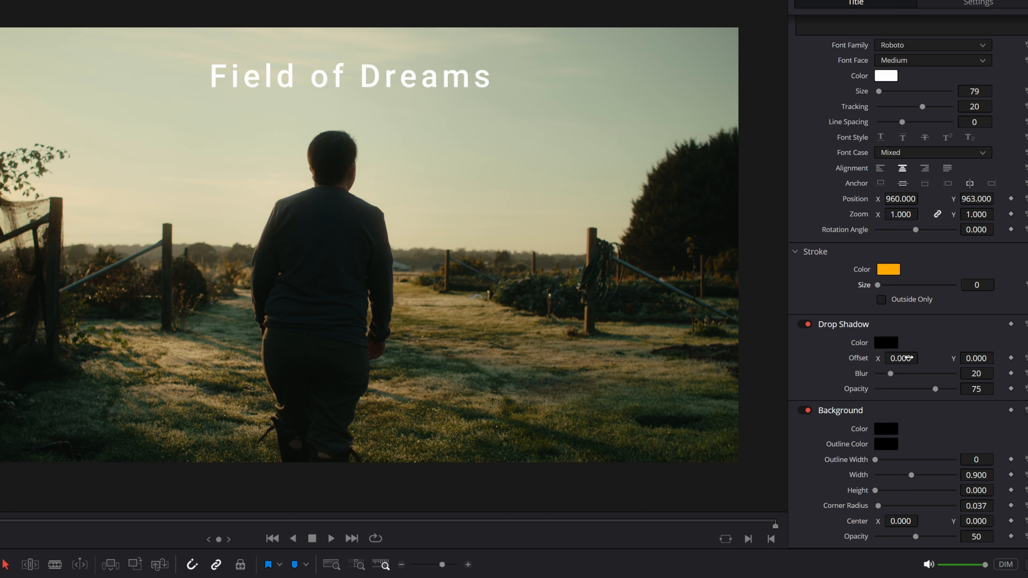
pyautogui.moveTo(909, 358); pyautogui.dragTo(922, 357)
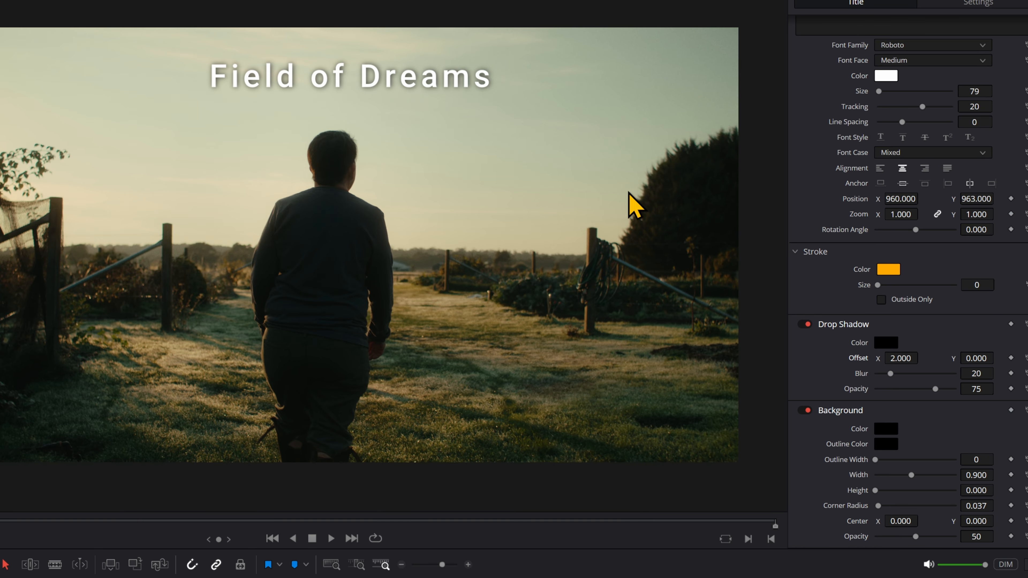
pyautogui.moveTo(893, 373)
pyautogui.mouseDown()
pyautogui.moveTo(939, 374)
pyautogui.moveTo(880, 374)
pyautogui.mouseUp()
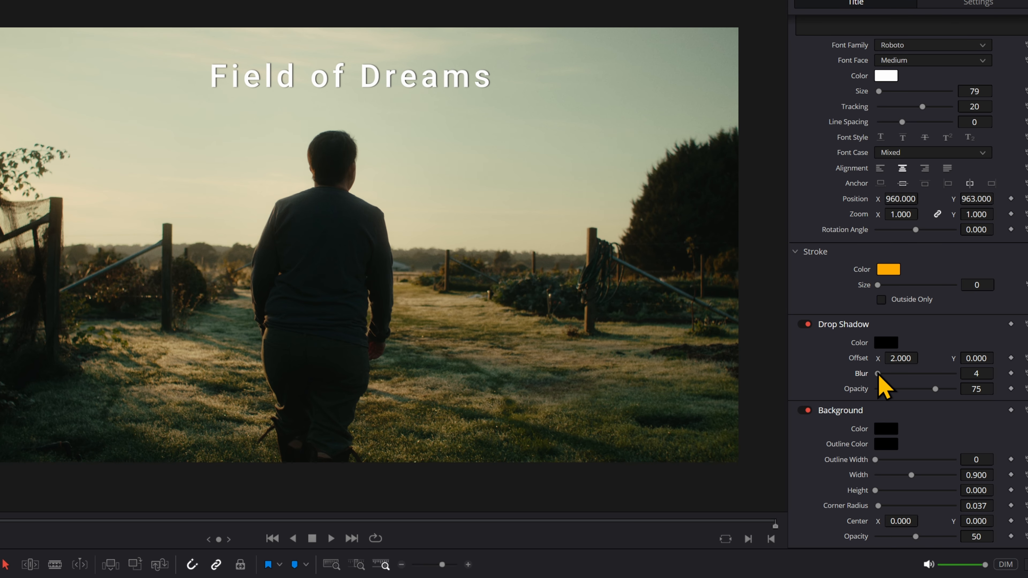
# Set the drop shadow's opacity to 100 and its Y offset to -3
pyautogui.moveTo(936, 390); pyautogui.dragTo(957, 391)
pyautogui.scroll(4, 425, 122)
pyautogui.moveTo(264, 110); pyautogui.dragTo(267, 118)
pyautogui.moveTo(976, 358); pyautogui.dragTo(976, 359)
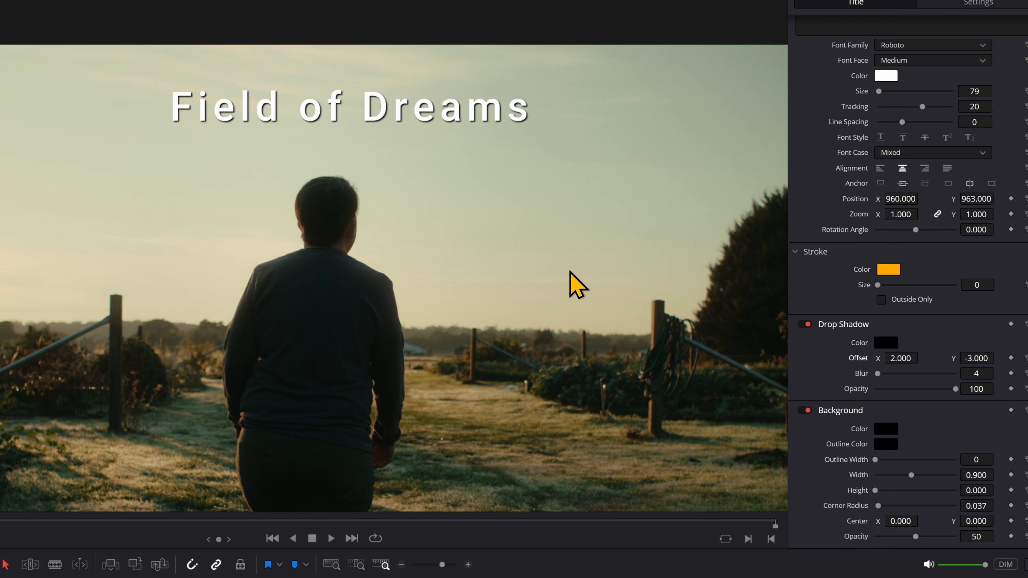
# Soften the title's drop shadow with an opacity of 39 and a blur of 9
pyautogui.scroll(2, 484, 233)
pyautogui.moveTo(200, 143); pyautogui.dragTo(268, 262)
pyautogui.scroll(2, 488, 267)
pyautogui.moveTo(521, 315); pyautogui.dragTo(515, 290)
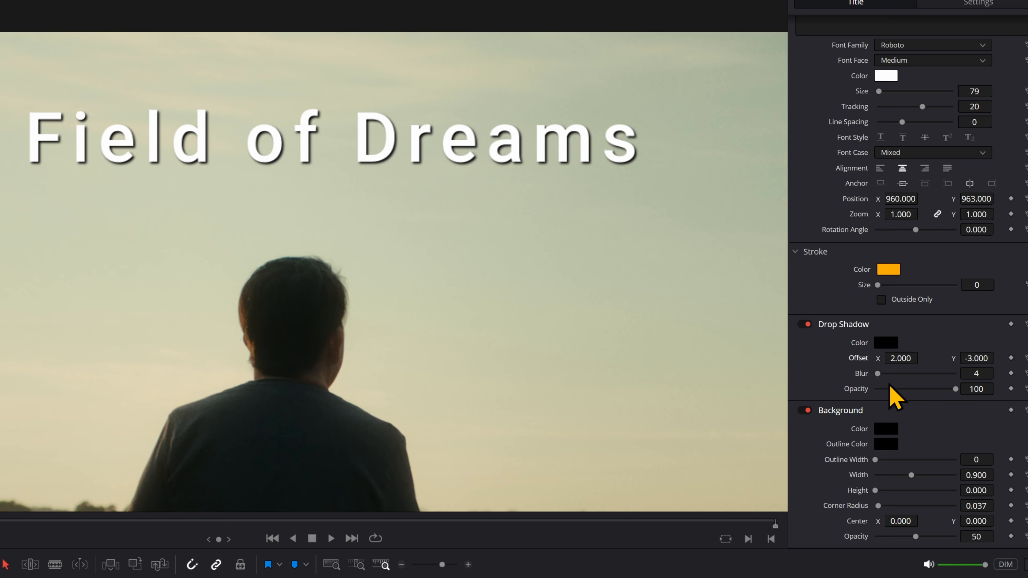
pyautogui.moveTo(956, 389); pyautogui.dragTo(886, 374)
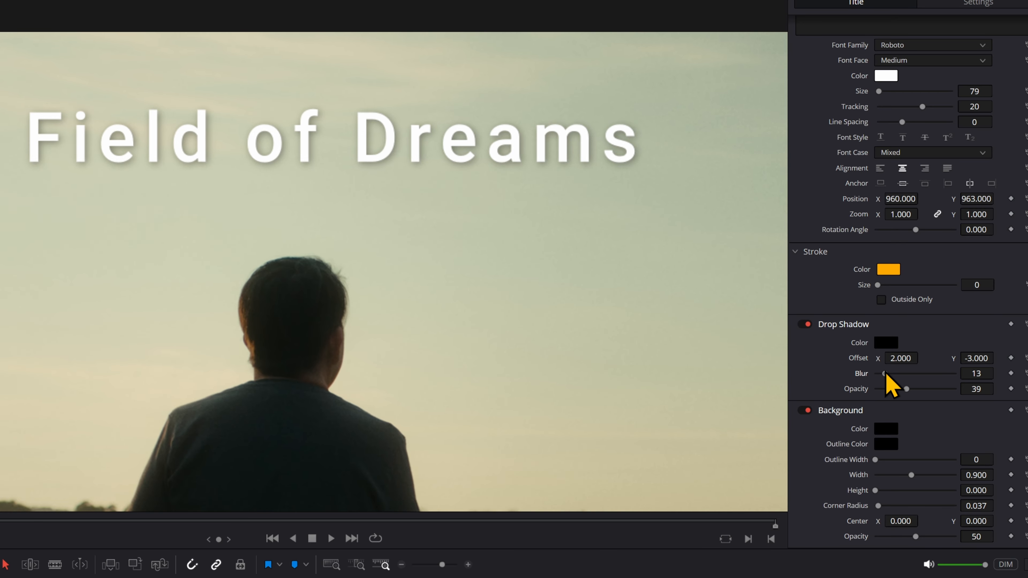
pyautogui.scroll(-5, 526, 327)
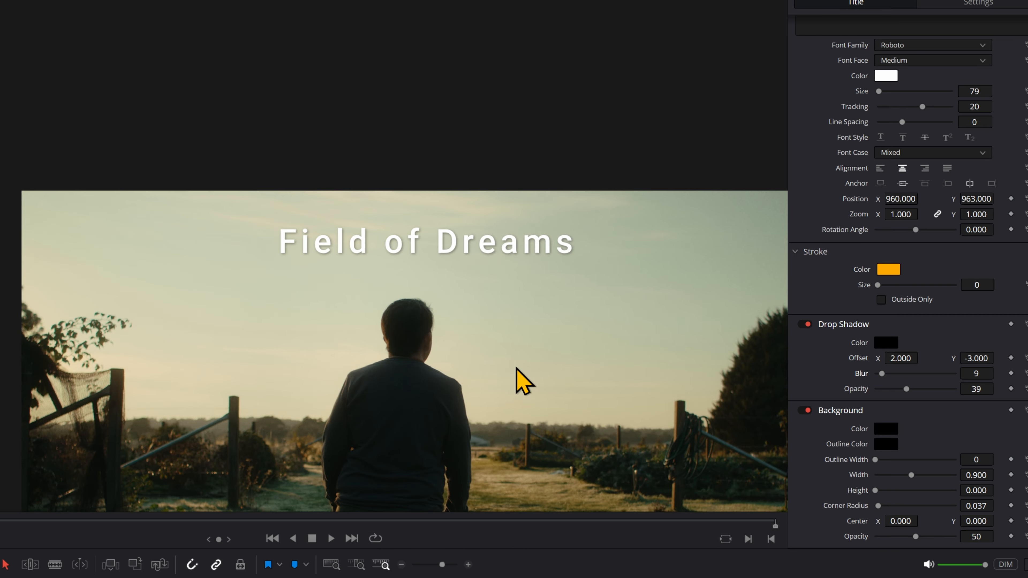
pyautogui.moveTo(517, 368); pyautogui.dragTo(433, 261)
pyautogui.scroll(-2, 433, 260)
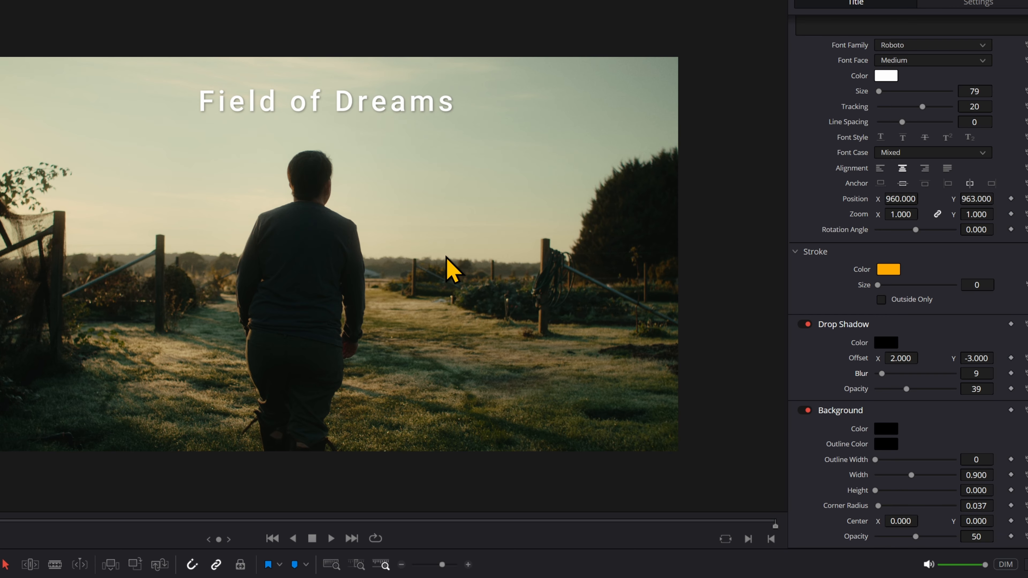
# Set the drop shadow's Y offset to 0, blur to 19 and opacity to 18, switching the shadow off and on to compare
pyautogui.click(804, 325)
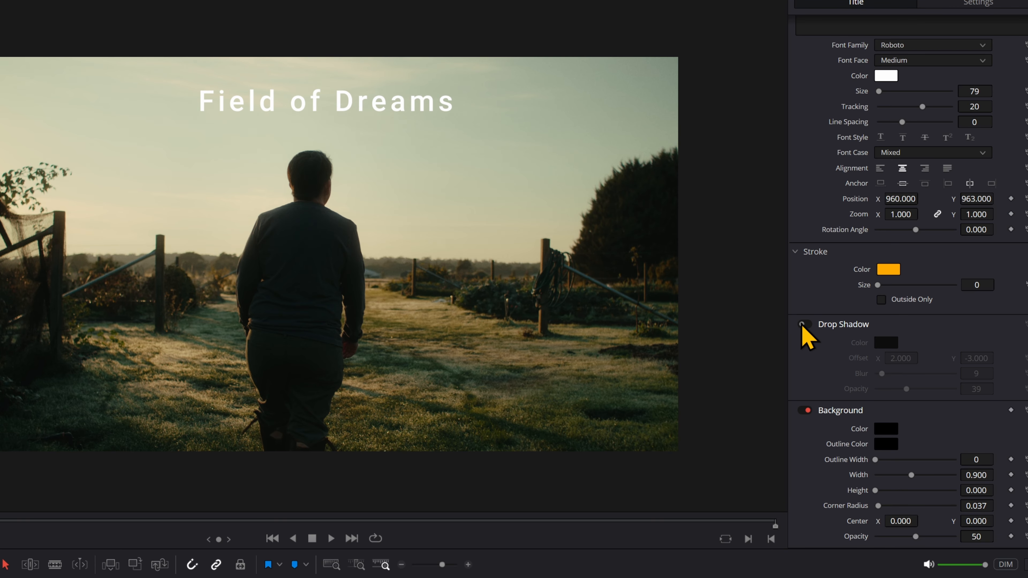
pyautogui.click(804, 326)
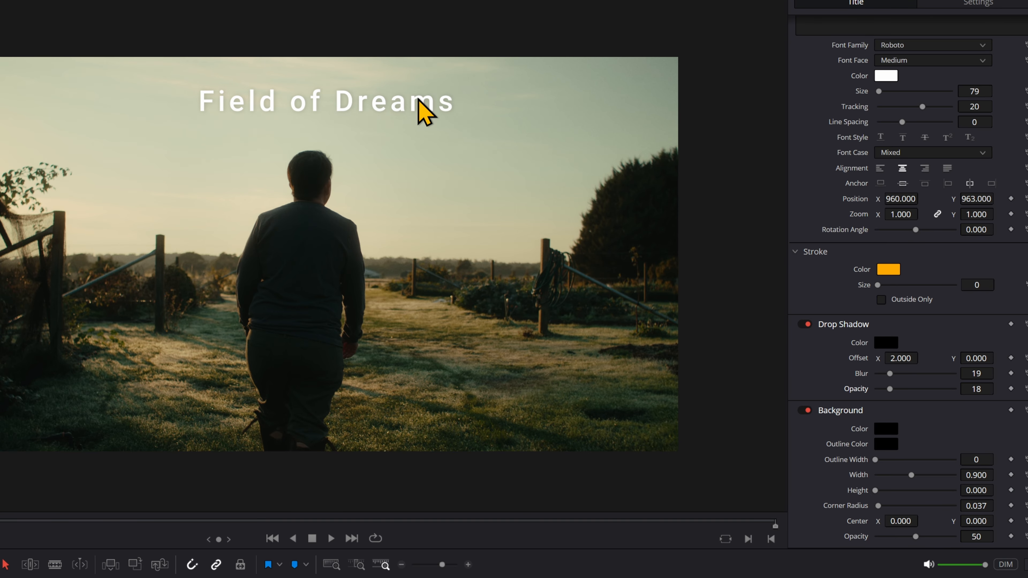
pyautogui.click(807, 327)
pyautogui.click(807, 327)
# Give the title's background a height of 0.110 and an opacity of 73
pyautogui.scroll(5, 321, 165)
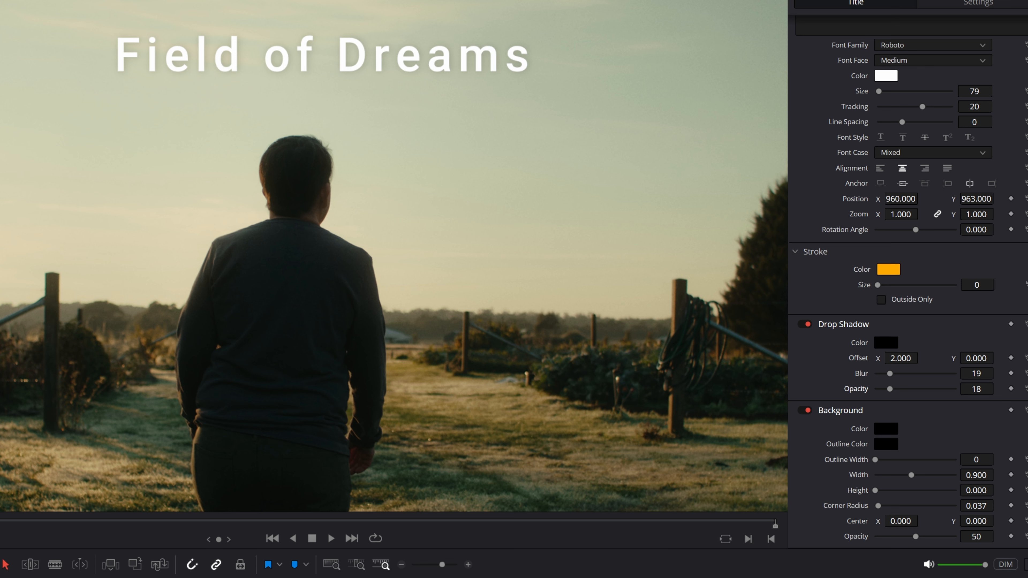
pyautogui.moveTo(976, 490); pyautogui.dragTo(1021, 490)
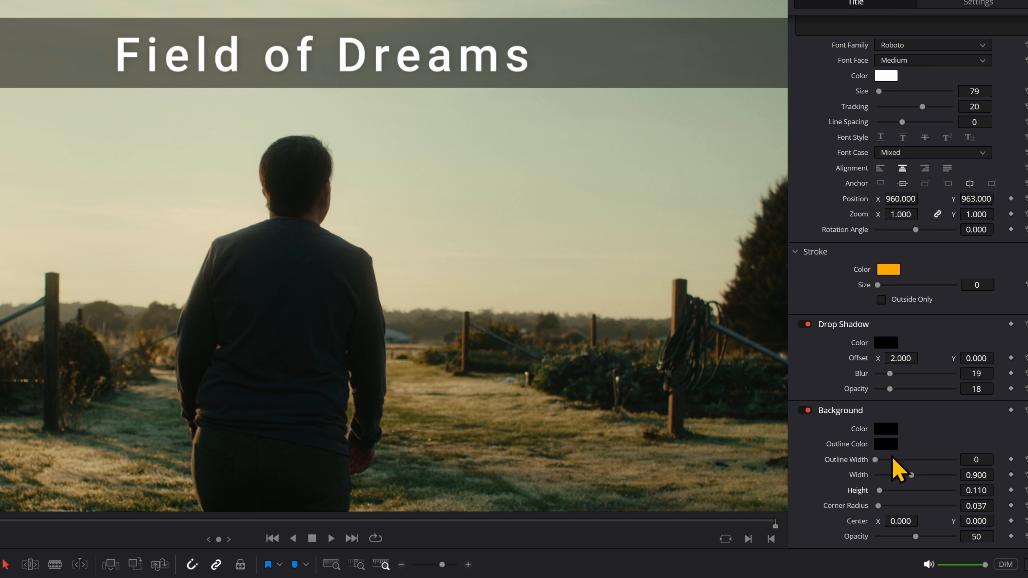
pyautogui.moveTo(917, 537); pyautogui.dragTo(1022, 541)
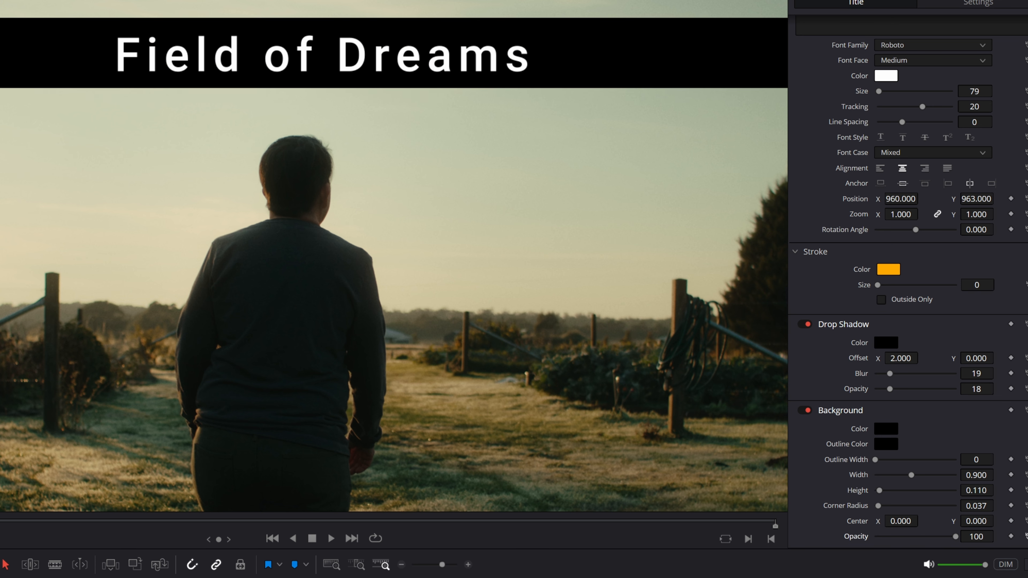
pyautogui.moveTo(955, 537); pyautogui.dragTo(889, 549)
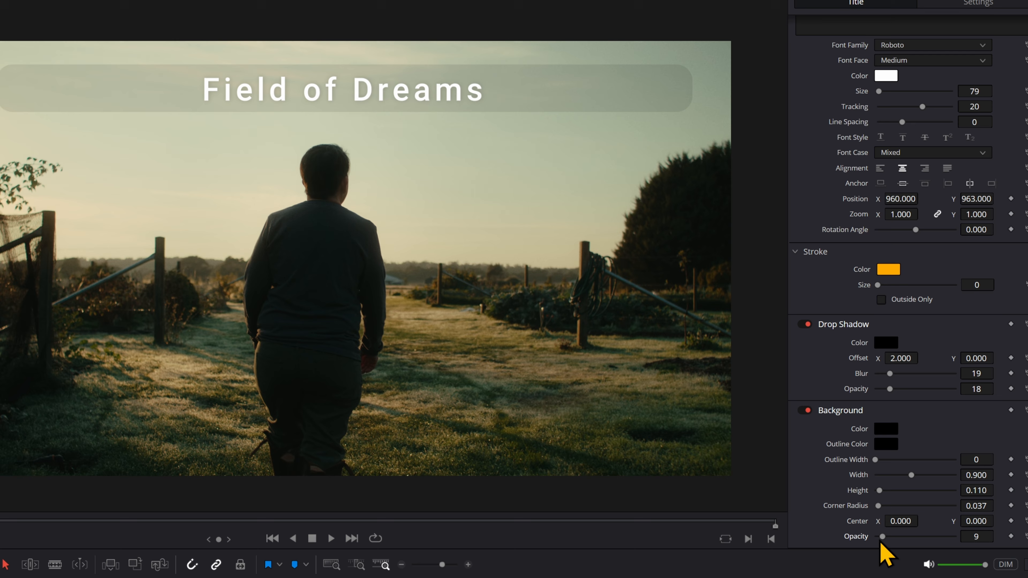
pyautogui.moveTo(883, 537); pyautogui.dragTo(934, 537)
# Set the background's corner radius to 0.008 and width to 0.428, and undo a trial shift of its vertical center
pyautogui.moveTo(878, 505); pyautogui.dragTo(881, 528)
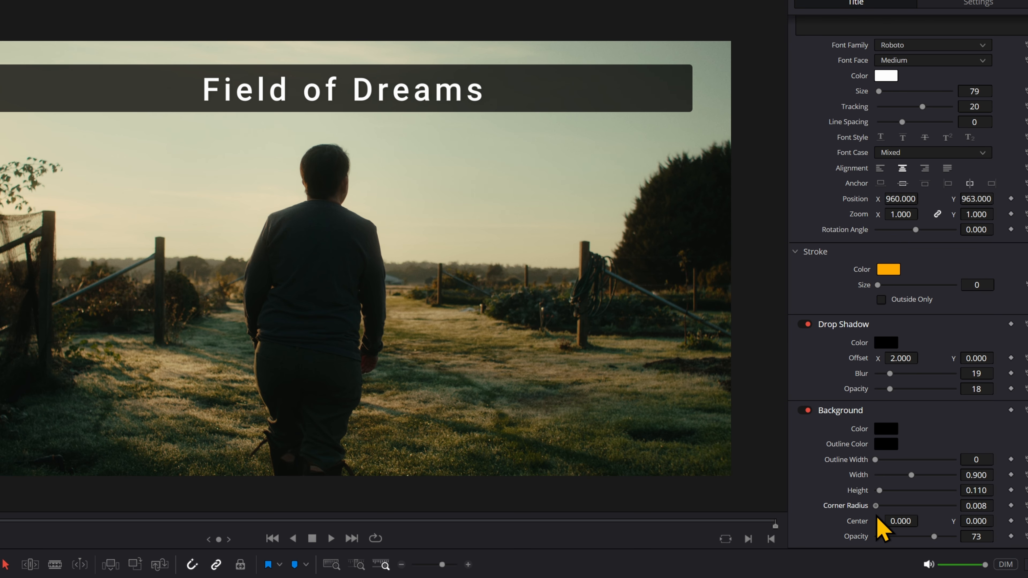
pyautogui.moveTo(984, 478); pyautogui.dragTo(997, 475)
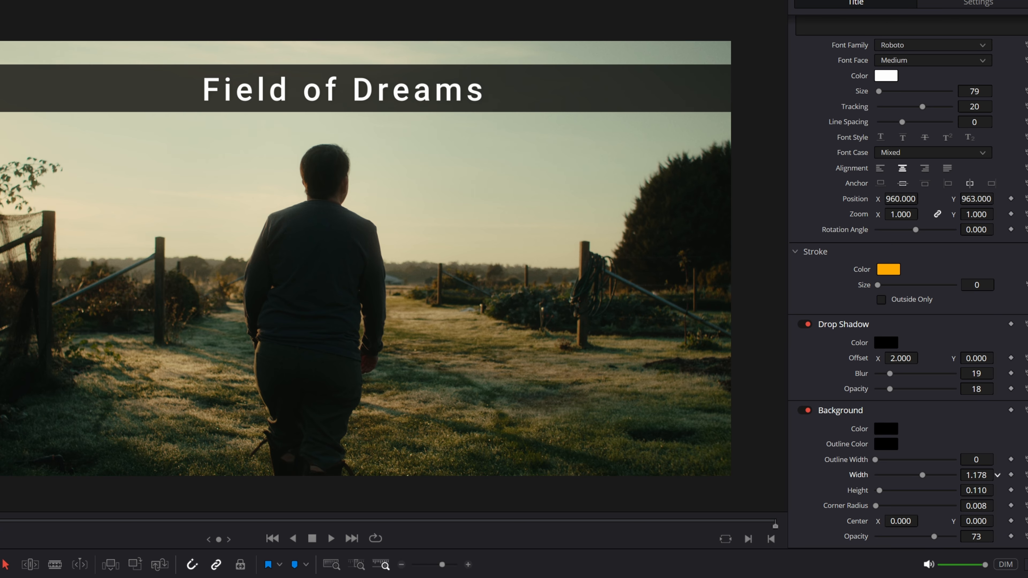
pyautogui.moveTo(977, 475); pyautogui.dragTo(955, 475)
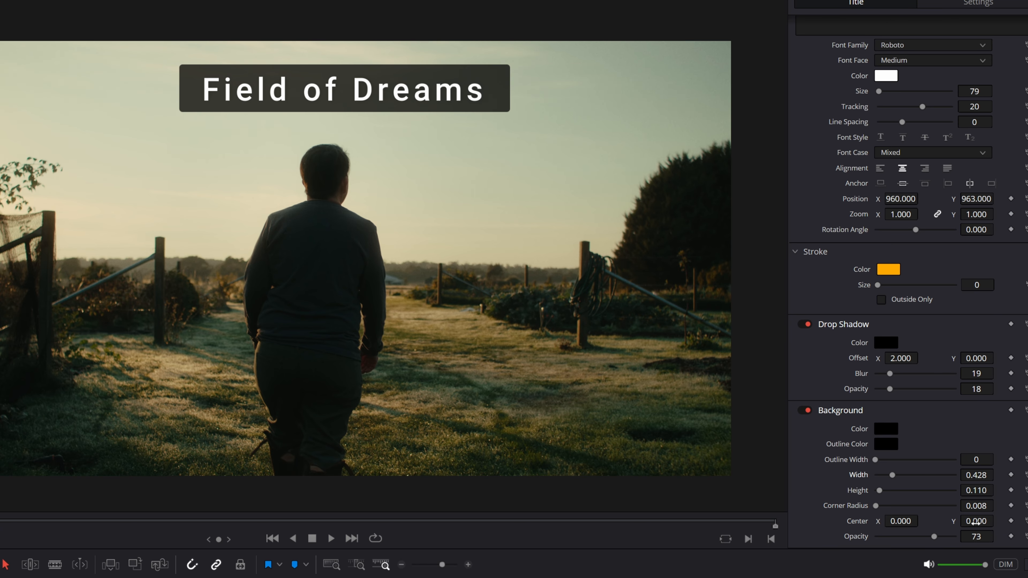
pyautogui.moveTo(976, 524); pyautogui.dragTo(940, 524)
pyautogui.hotkey('ctrl', 'z')
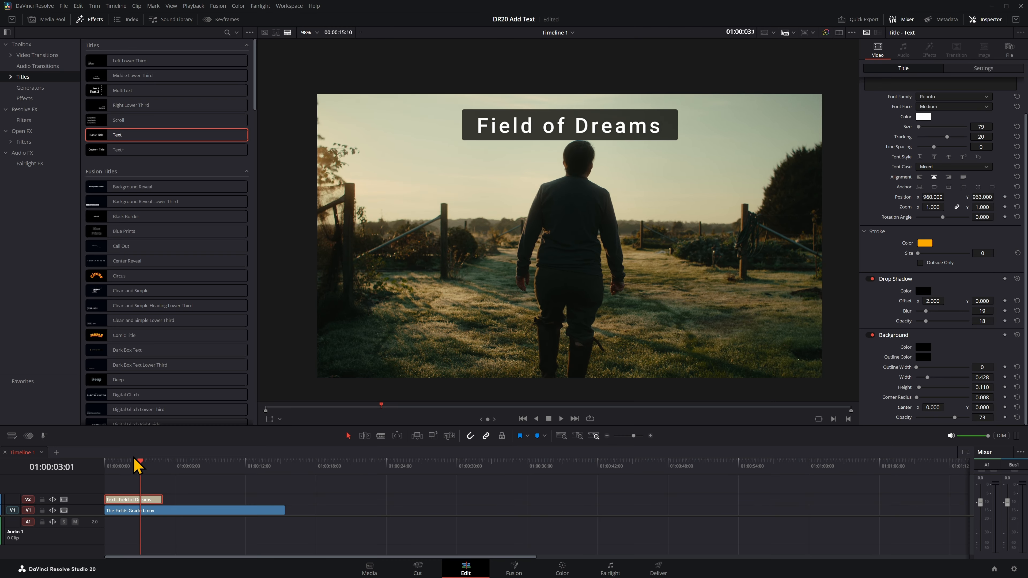
# At the title clip's last frame, 01:00:04:23, add keyframes for the background's width and height
pyautogui.moveTo(135, 461); pyautogui.dragTo(163, 470)
pyautogui.press('Left')
pyautogui.click(158, 501)
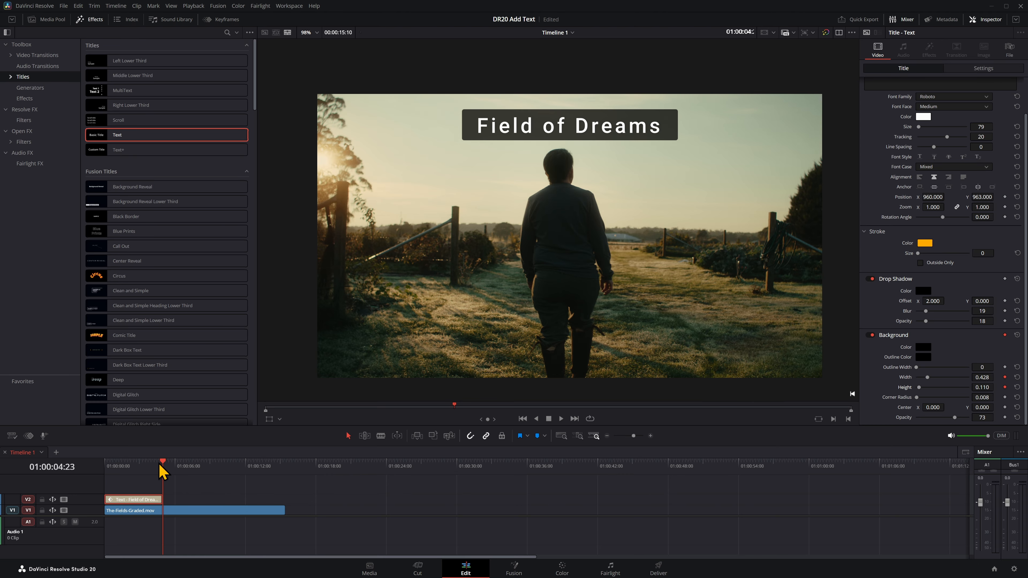
# At the start of the timeline, 01:00:00:00, set the background's width to 0
pyautogui.moveTo(162, 471); pyautogui.dragTo(97, 476)
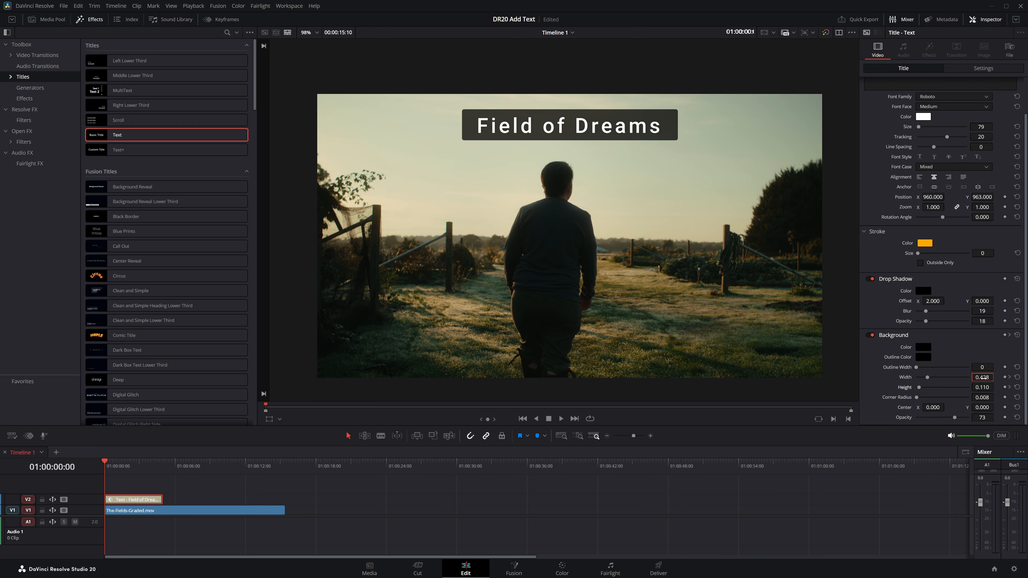
pyautogui.doubleClick(984, 379)
pyautogui.write('0')
pyautogui.press('Return')
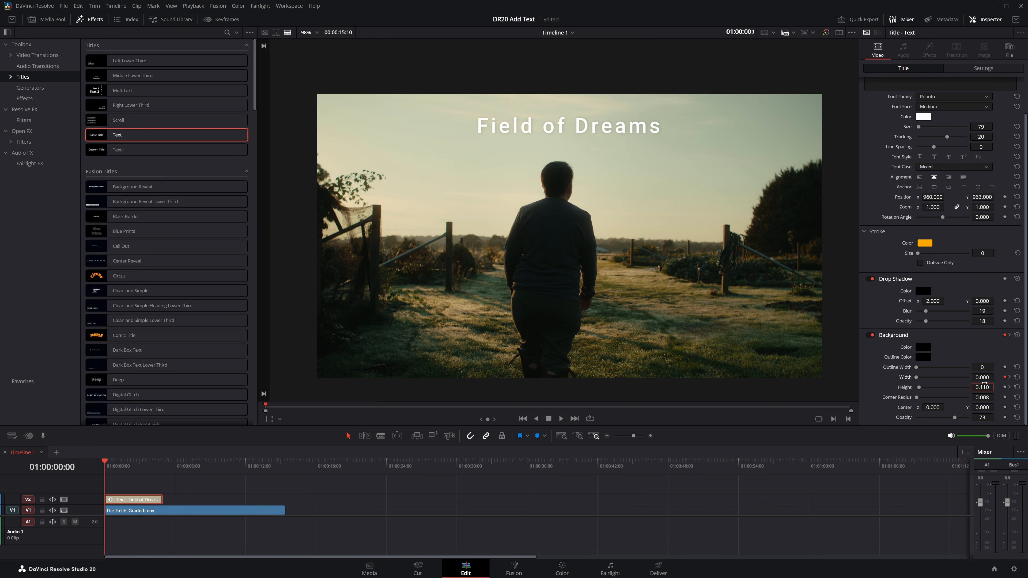
# Play back the background animation, and move the title clip to start about one second into the timeline
pyautogui.press('space')
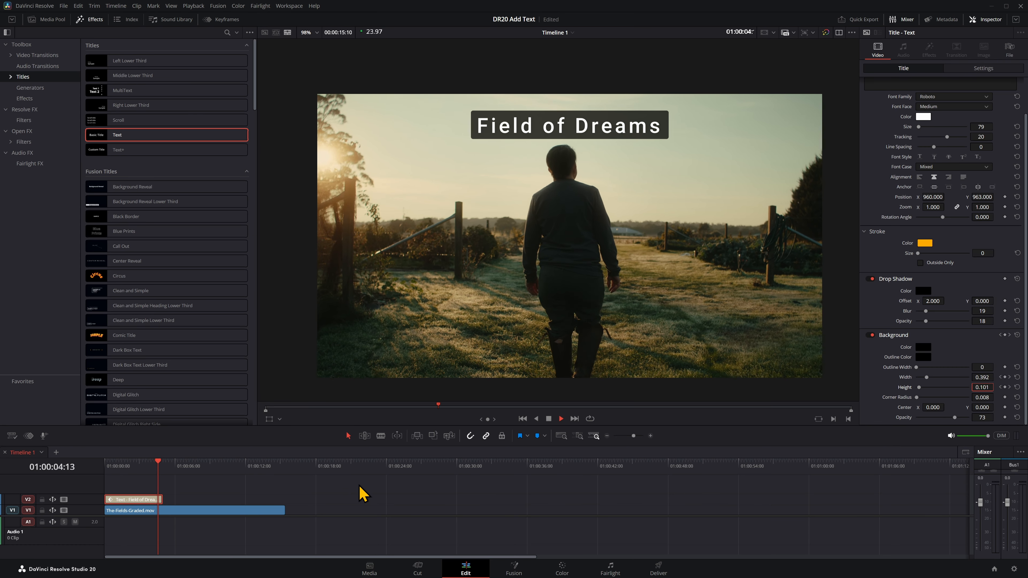
pyautogui.moveTo(153, 513); pyautogui.dragTo(198, 512)
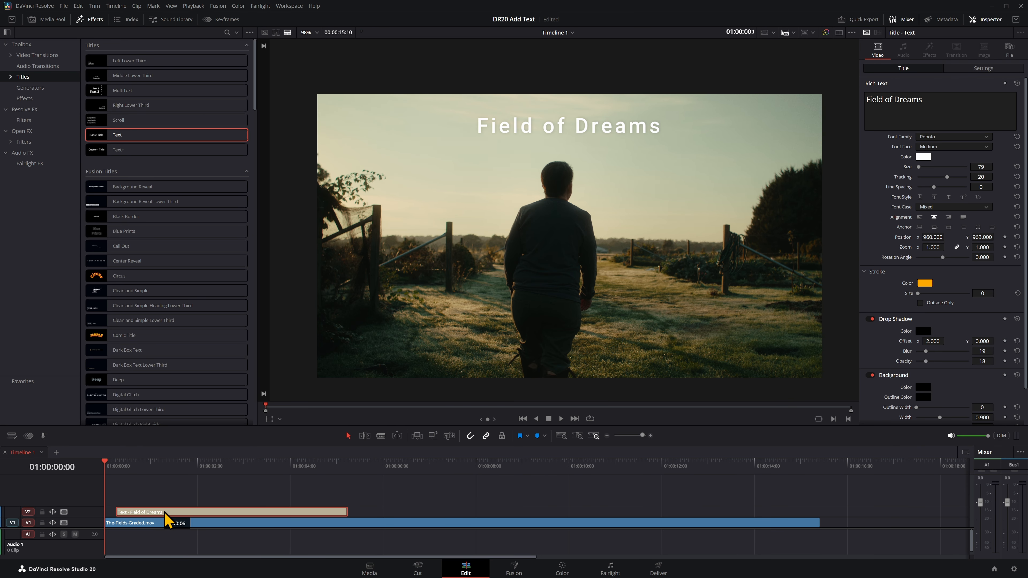
pyautogui.press('space')
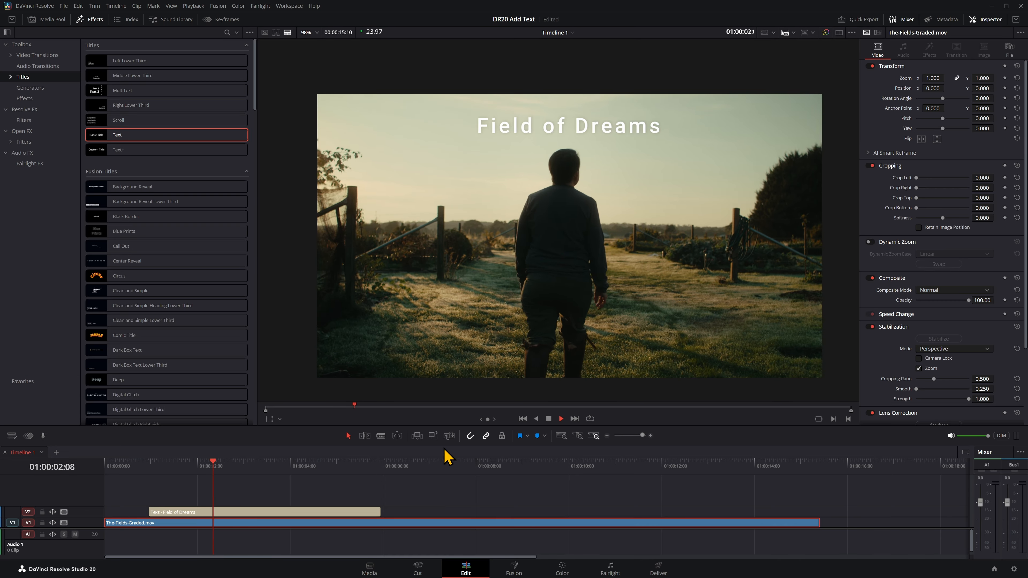
pyautogui.click(361, 465)
pyautogui.press('space')
# Enlarge the V2 track and give the title clip a fade-in and a fade-out of about 0.65 seconds each
pyautogui.moveTo(99, 508); pyautogui.dragTo(129, 495)
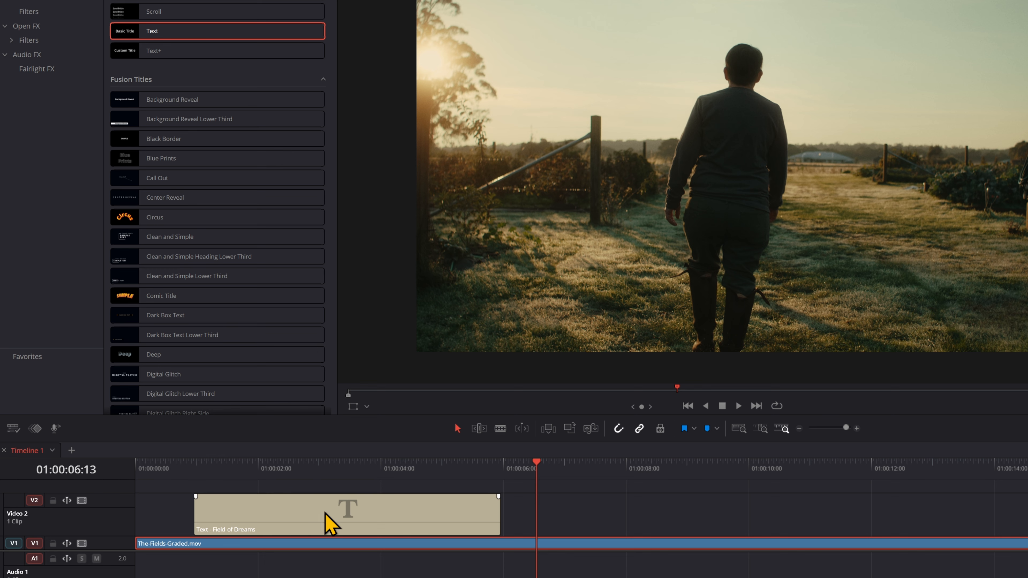
pyautogui.click(195, 471)
pyautogui.moveTo(196, 497); pyautogui.dragTo(236, 501)
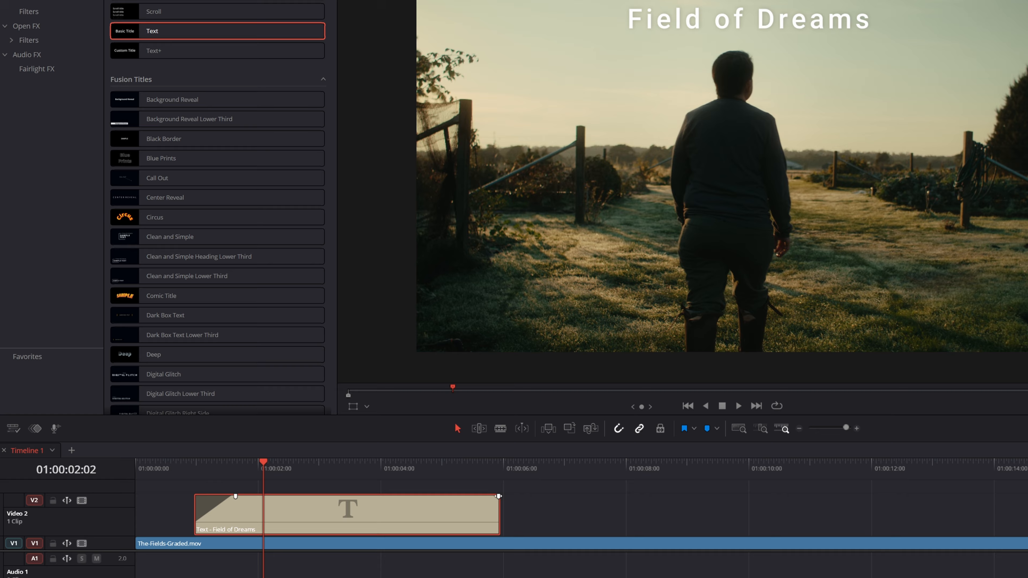
pyautogui.moveTo(498, 497); pyautogui.dragTo(459, 494)
pyautogui.click(455, 468)
pyautogui.press('space')
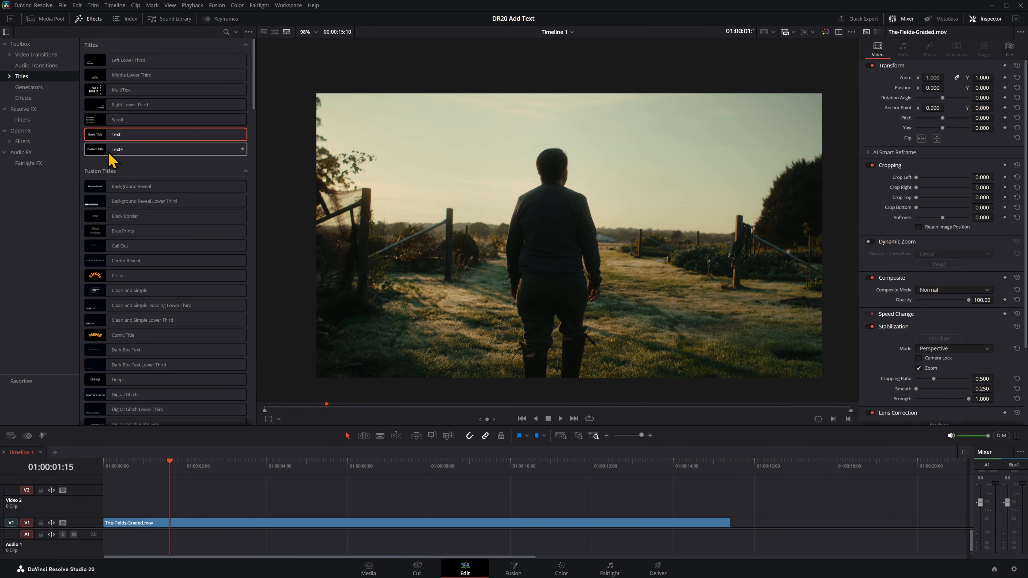
# Add a Text+ title on track V2 reading "Field of Dreams" near the frame's top, in Roboto Medium with tracking 1.069
pyautogui.moveTo(122, 150); pyautogui.dragTo(196, 506)
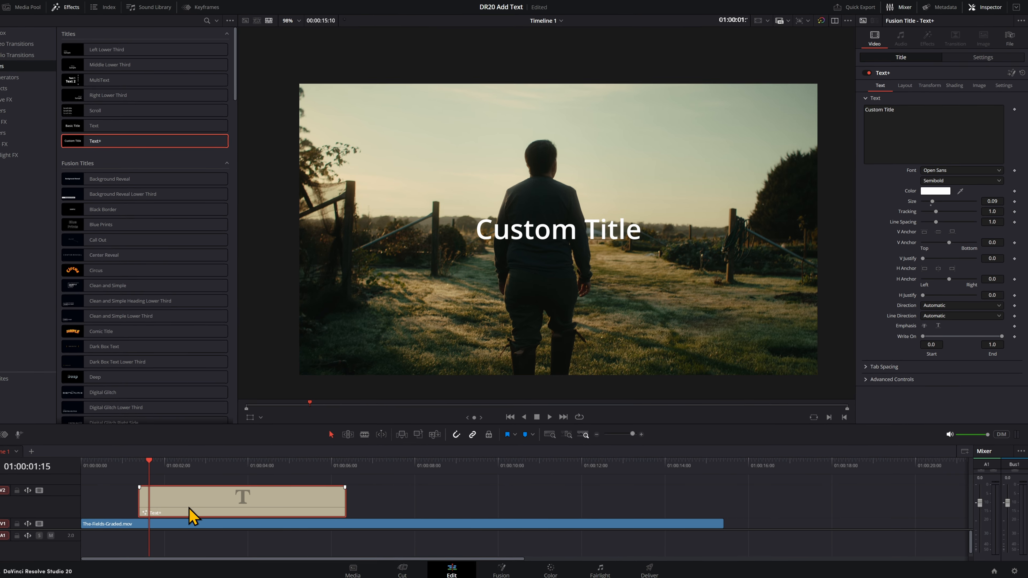
pyautogui.click(904, 122)
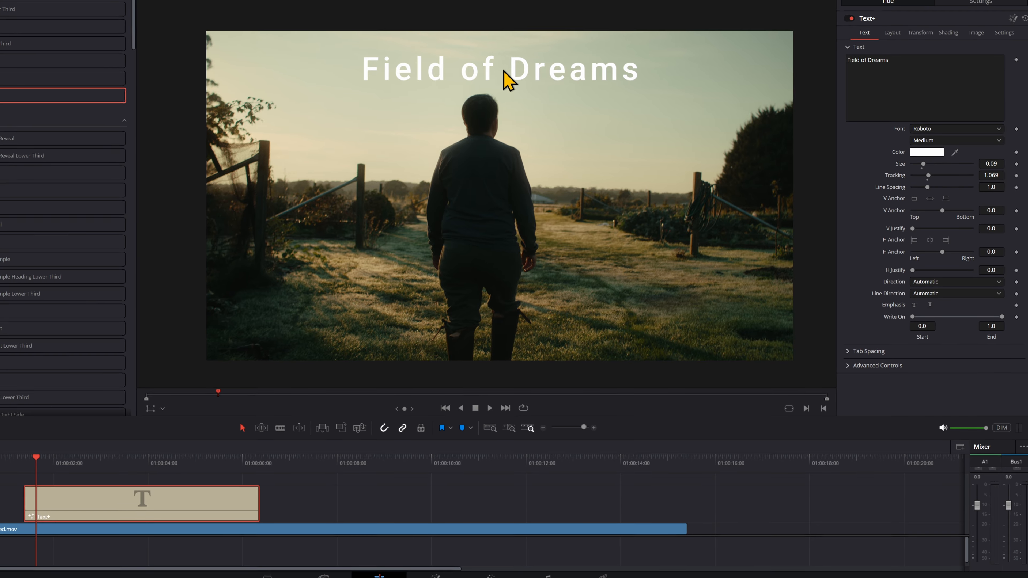
# Animate the title's tracking with keyframes from the clip's start to 1.165 at about 01:00:03:10, and play the result
pyautogui.moveTo(39, 472); pyautogui.dragTo(107, 474)
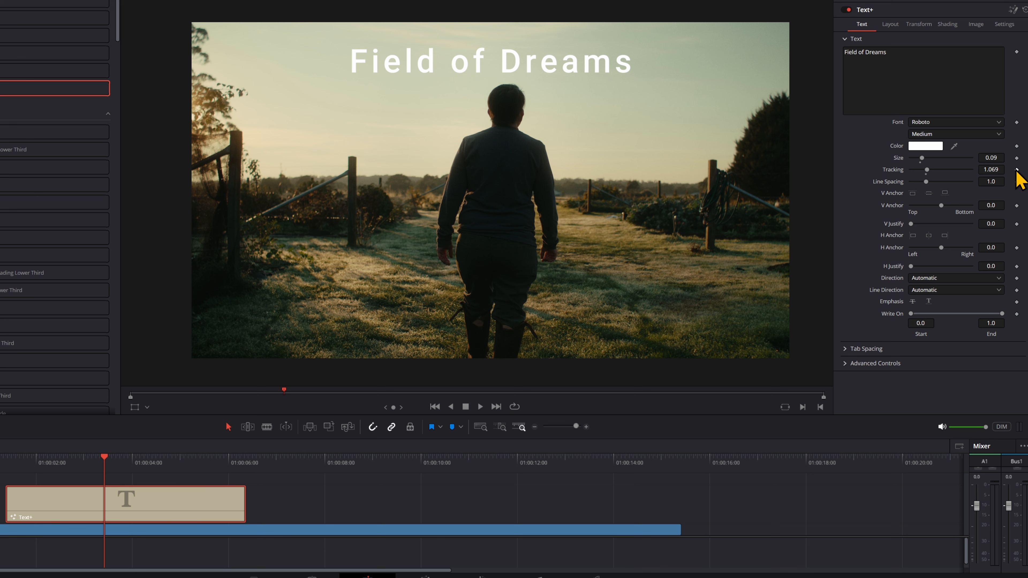
pyautogui.moveTo(930, 172); pyautogui.dragTo(932, 172)
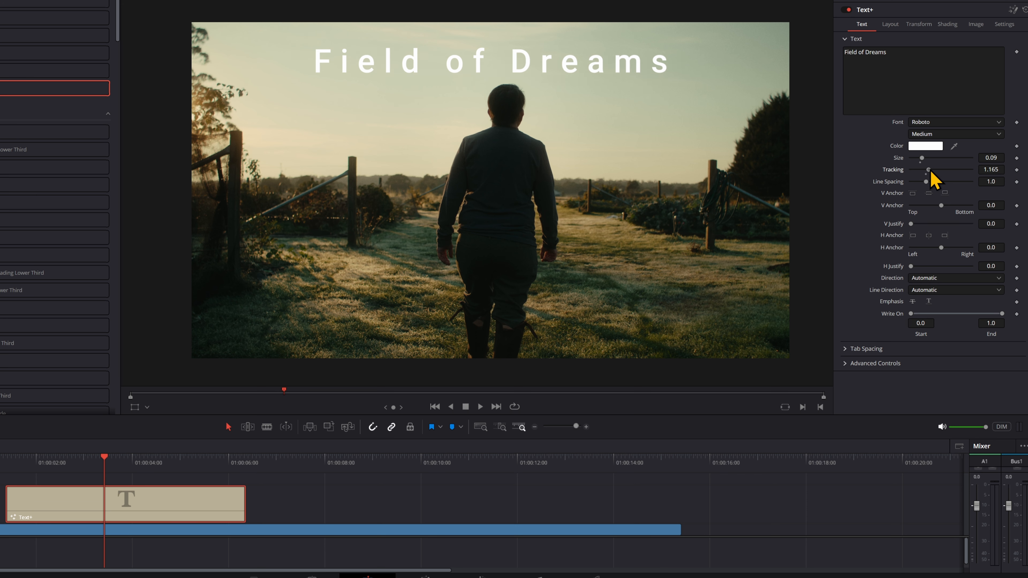
pyautogui.moveTo(114, 474); pyautogui.dragTo(11, 466)
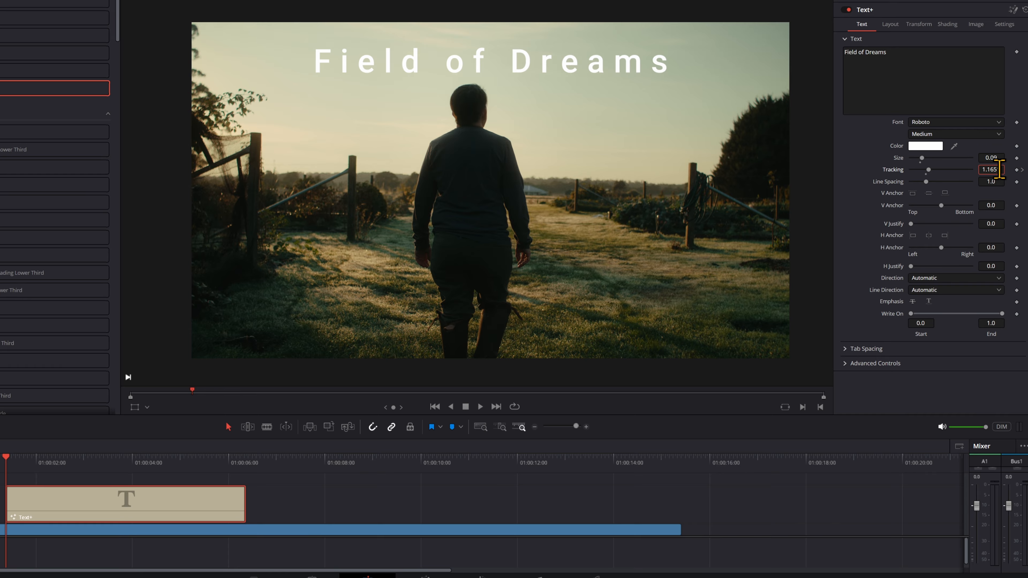
pyautogui.press('space')
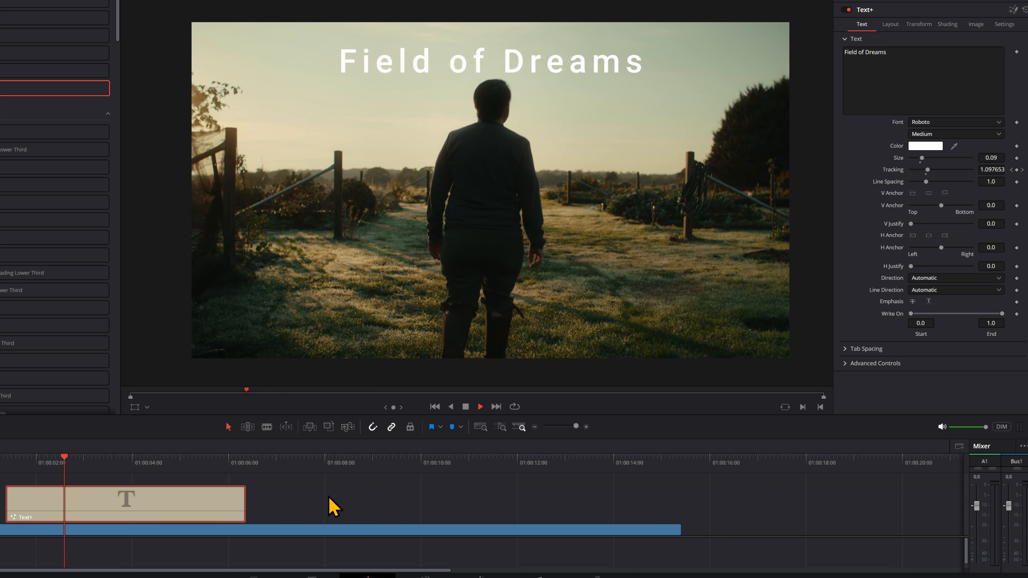
pyautogui.press('space')
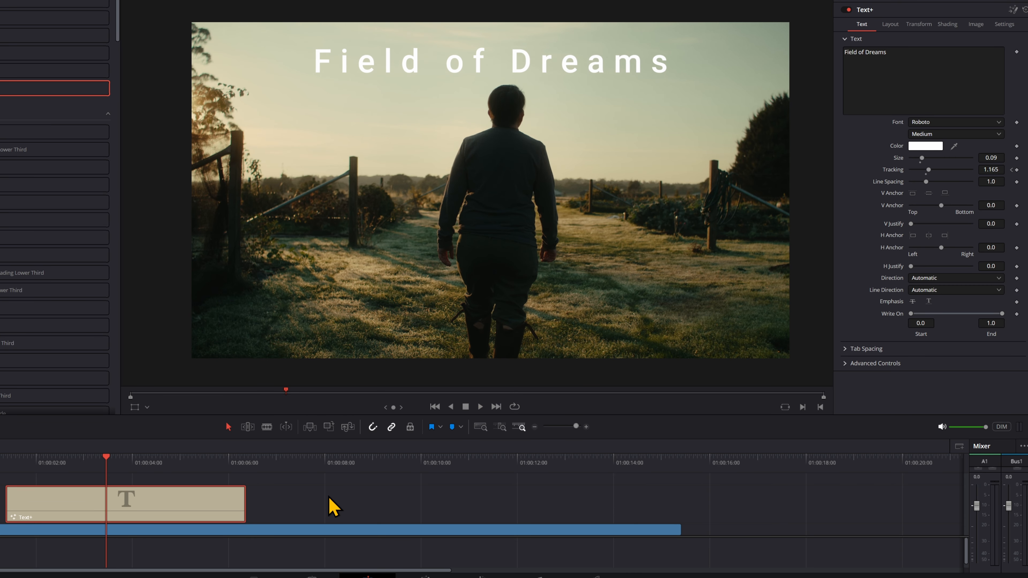
# At the title clip's first frame, add a Write On keyframe with the end value at 0.0
pyautogui.click(24, 462)
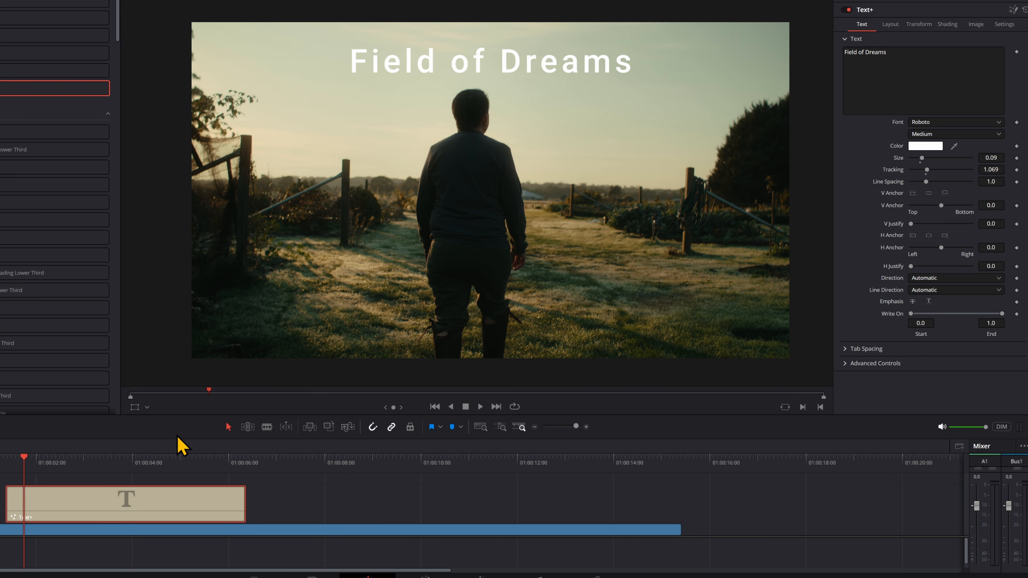
pyautogui.press('Home')
pyautogui.moveTo(995, 313); pyautogui.dragTo(917, 312)
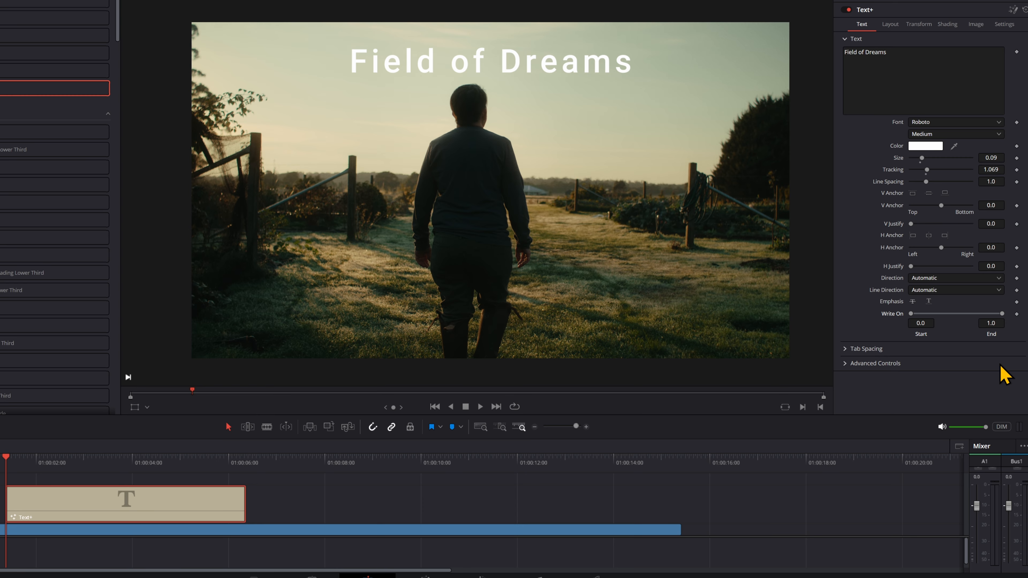
pyautogui.moveTo(1002, 314); pyautogui.dragTo(906, 319)
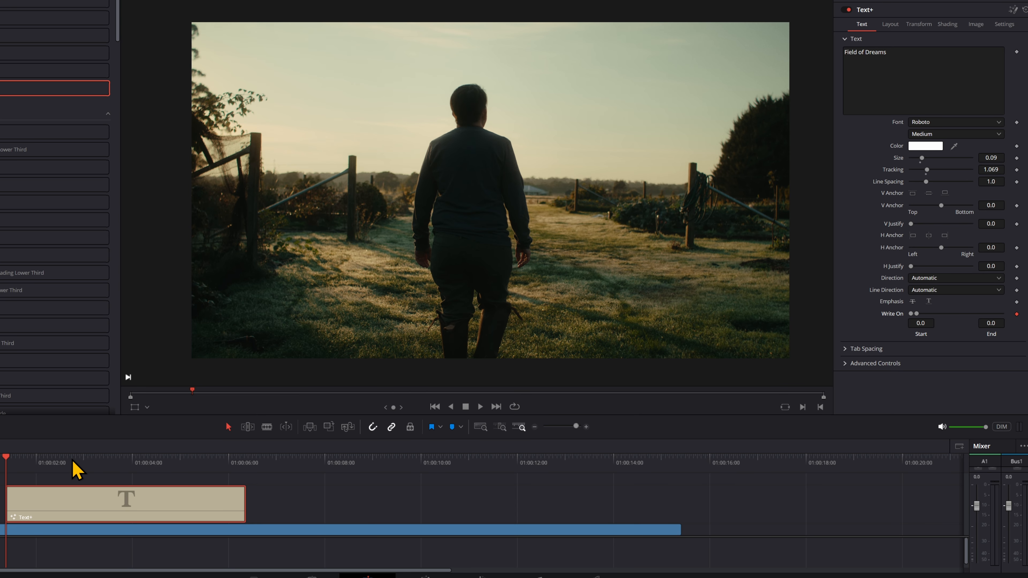
# At about 01:00:02:02, set the Write On end value to 1.0 and play the typing animation from the clip's start
pyautogui.press('space')
pyautogui.press('space')
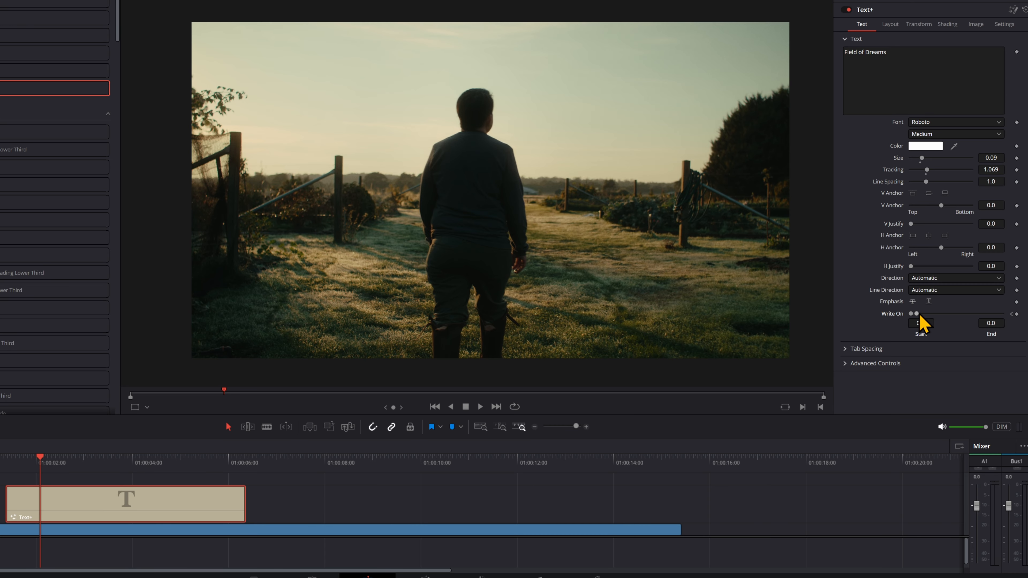
pyautogui.moveTo(917, 314); pyautogui.dragTo(1013, 315)
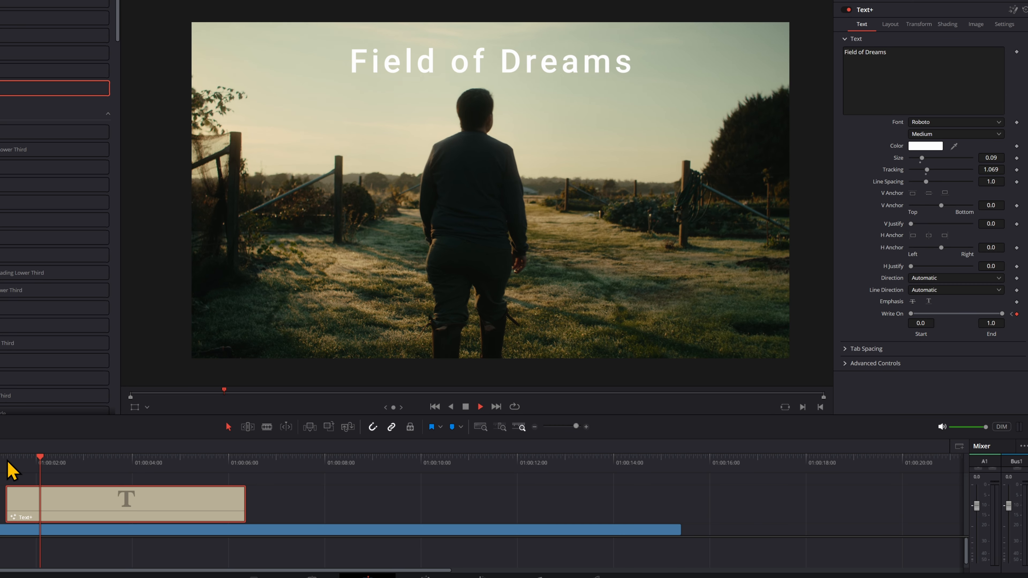
pyautogui.press('space')
pyautogui.moveTo(19, 461); pyautogui.dragTo(11, 461)
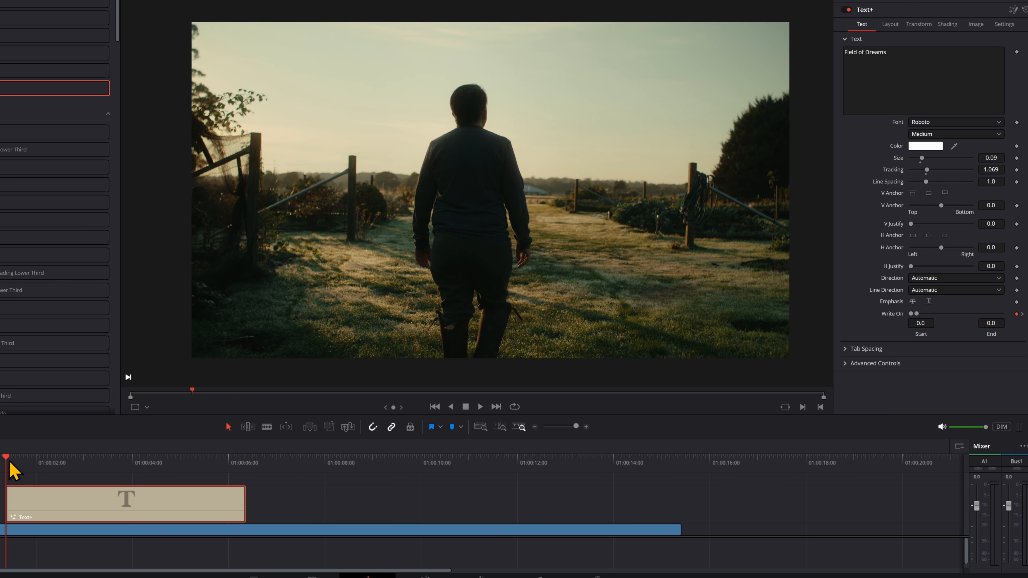
pyautogui.press('space')
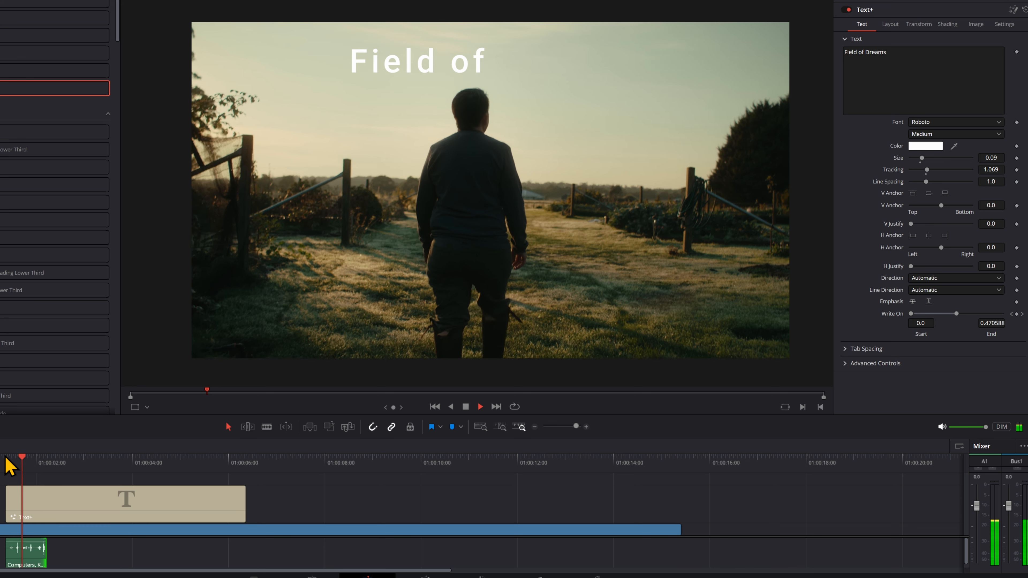
pyautogui.click(2, 466)
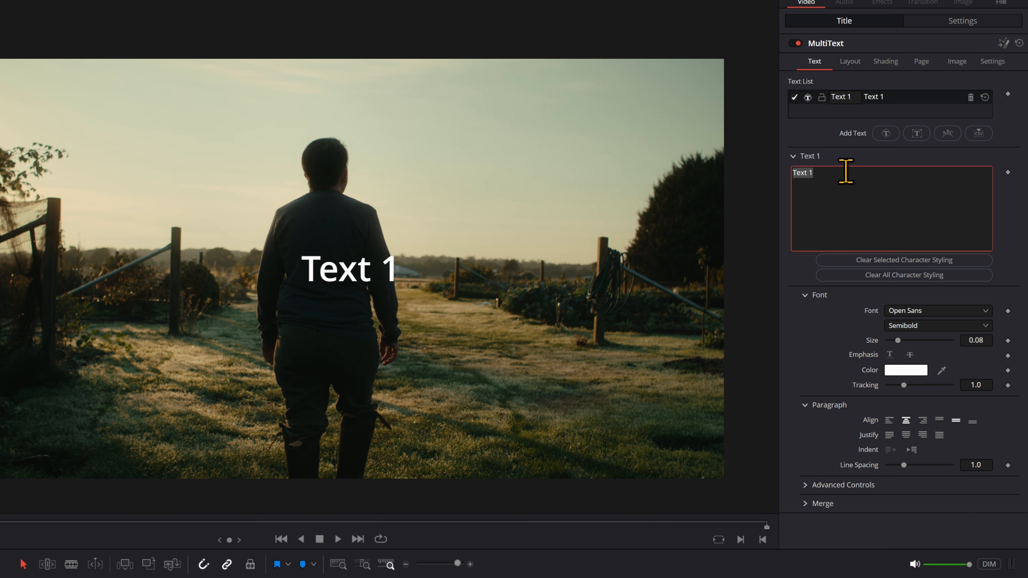
# Make the MultiText title read "Field of Dreams" and raise its vertical center to 0.91
pyautogui.write('Field of Dreams')
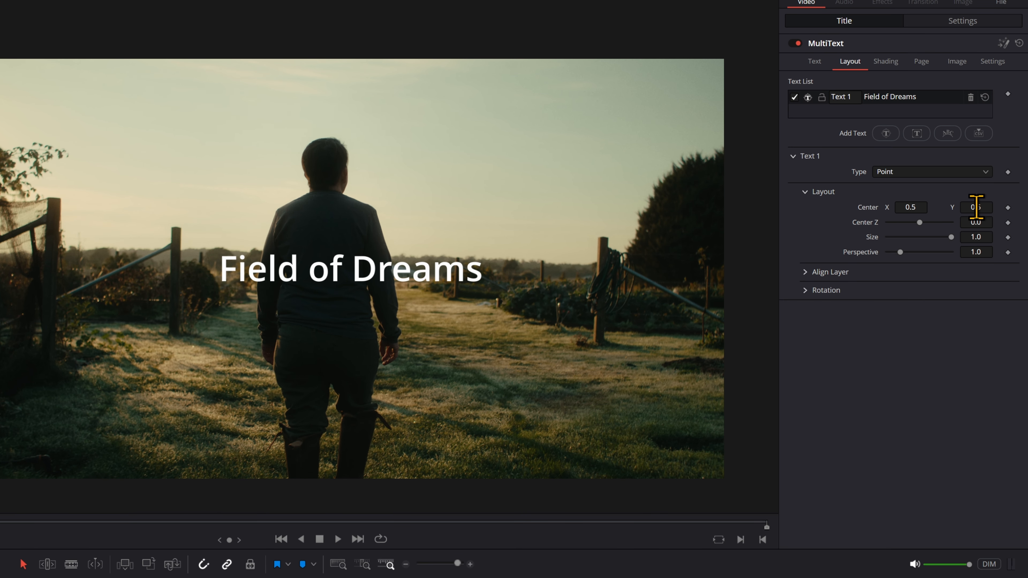
pyautogui.moveTo(976, 207); pyautogui.dragTo(1024, 207)
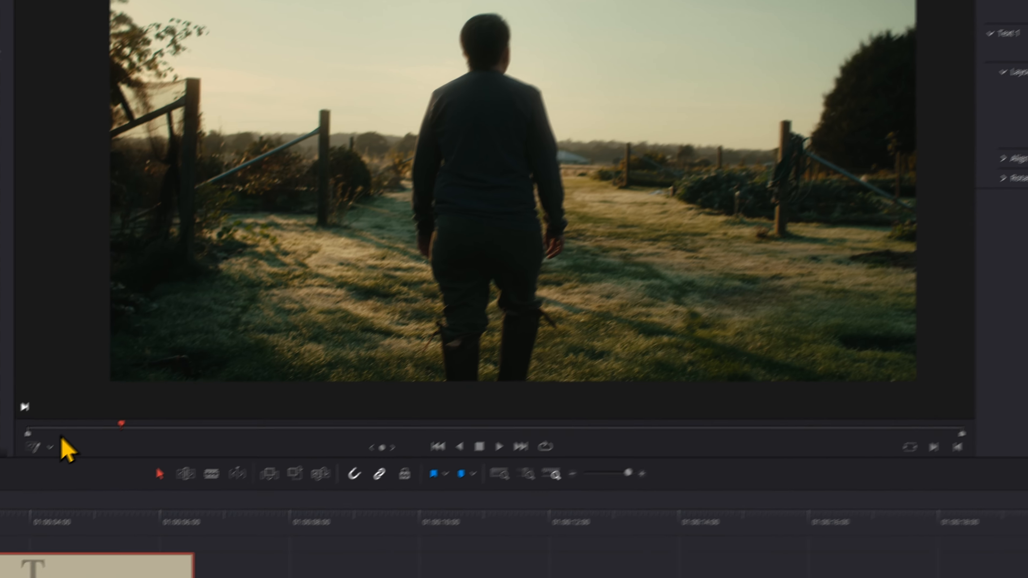
# Show the Fusion overlay in the viewer and change the text's layout type to Text Box
pyautogui.click(117, 400)
pyautogui.click(113, 419)
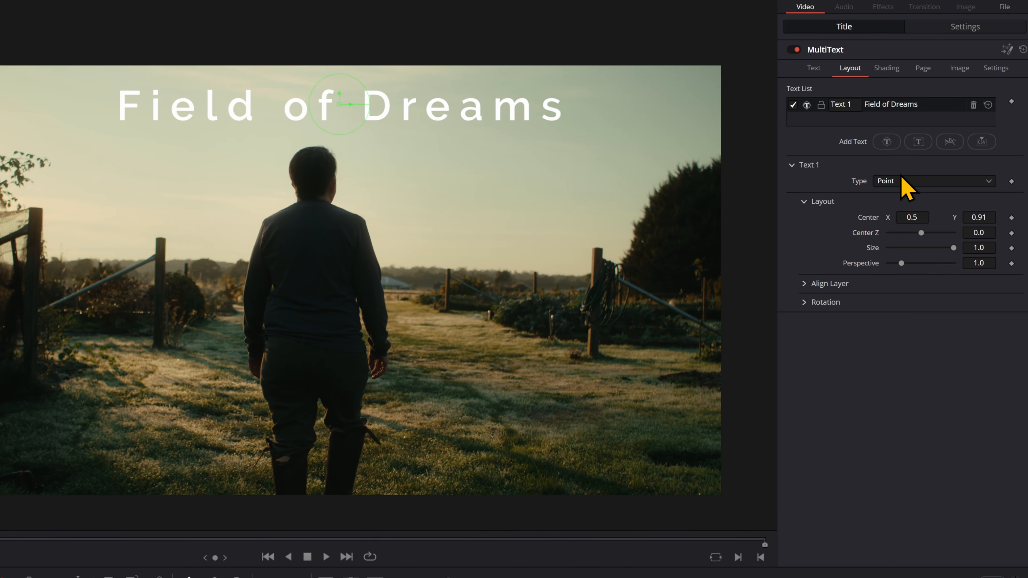
pyautogui.click(900, 181)
pyautogui.click(901, 211)
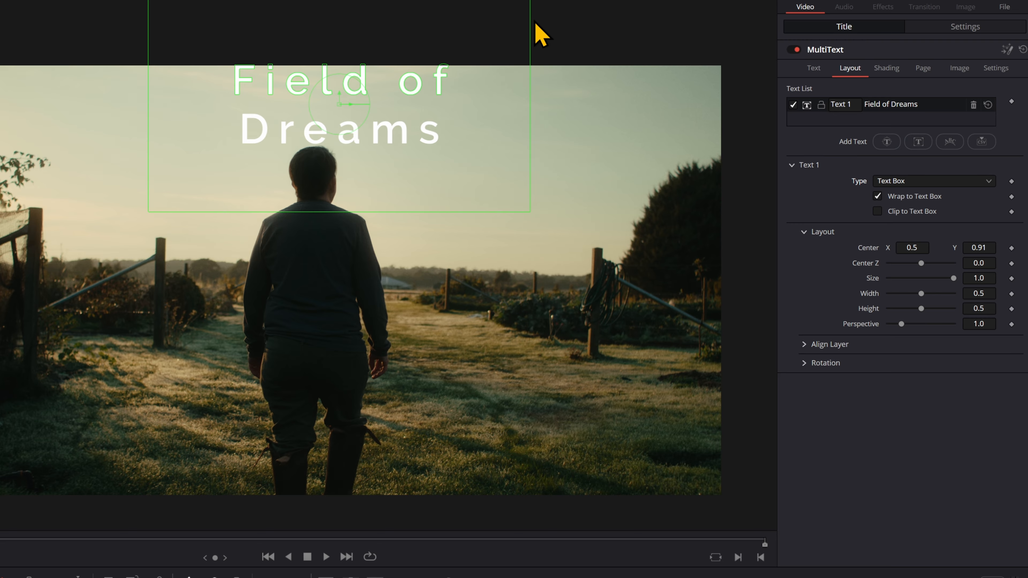
# Try out the Clip to Text Box and Wrap to Text Box options, leaving wrapping on and clipping off
pyautogui.click(878, 211)
pyautogui.click(877, 196)
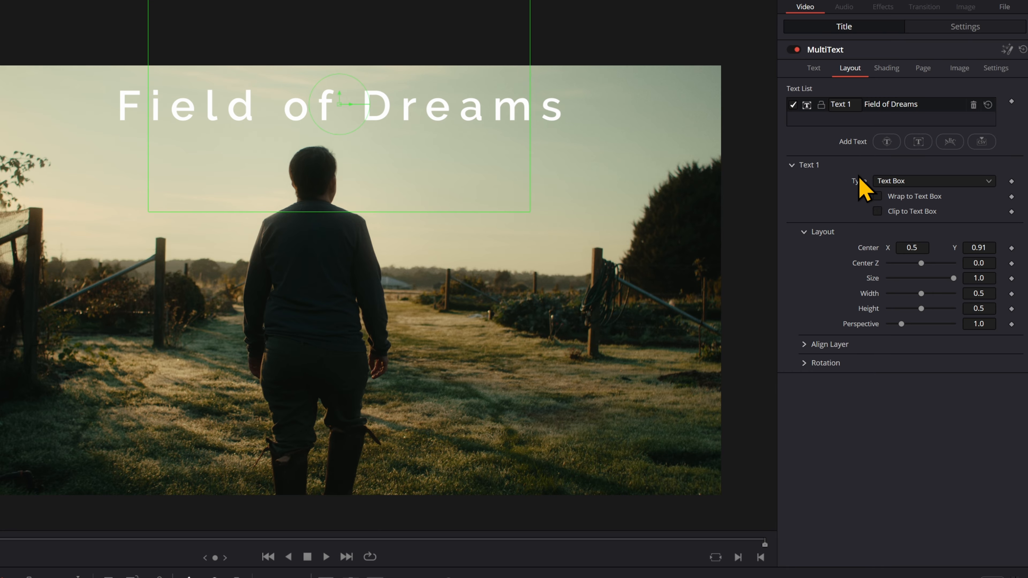
pyautogui.click(878, 196)
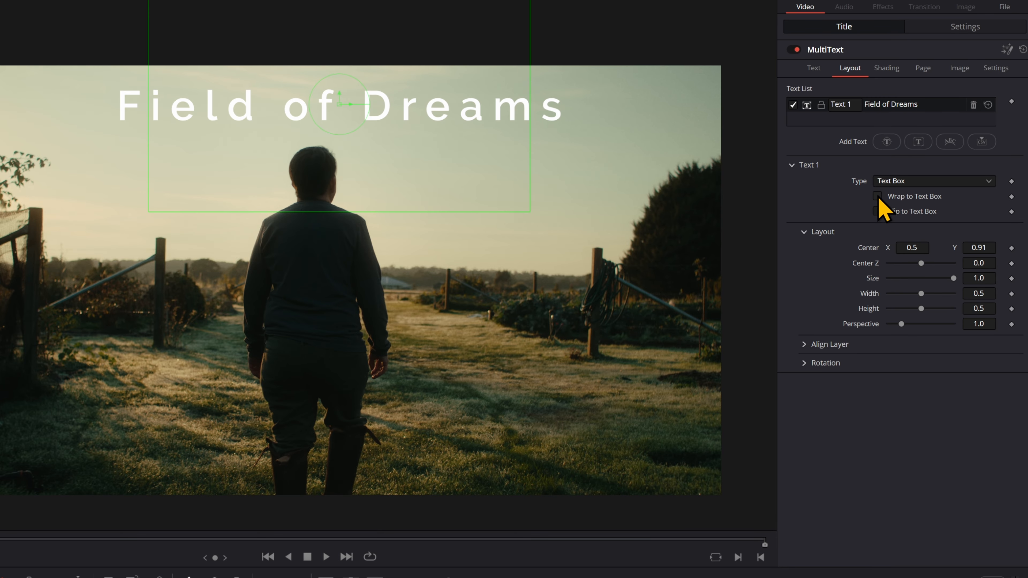
# Add a second text line reading "Hello to all the people who didn't believe in my dreams of text" below "Field of Dreams"
pyautogui.click(814, 69)
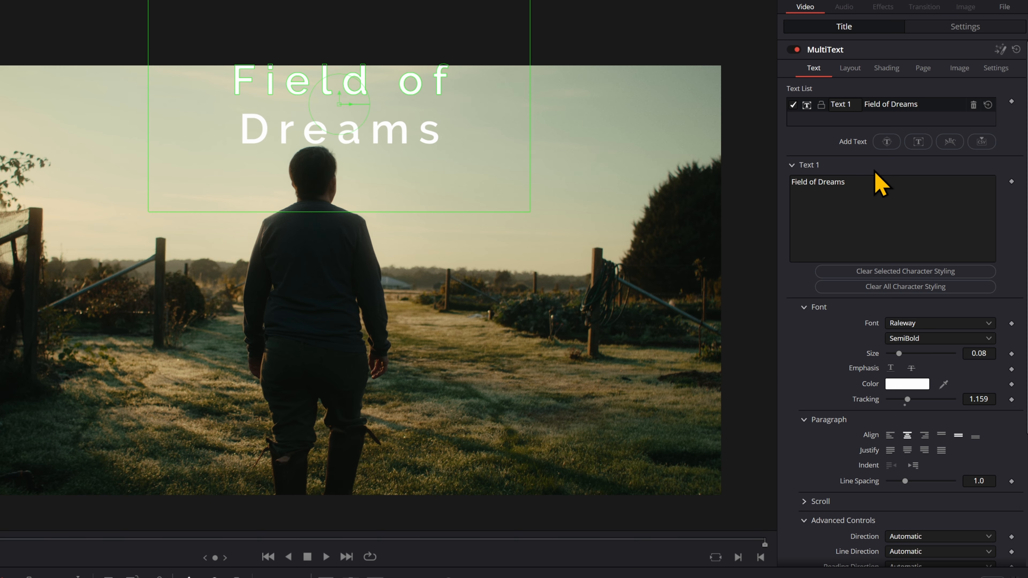
pyautogui.click(875, 199)
pyautogui.press('Return')
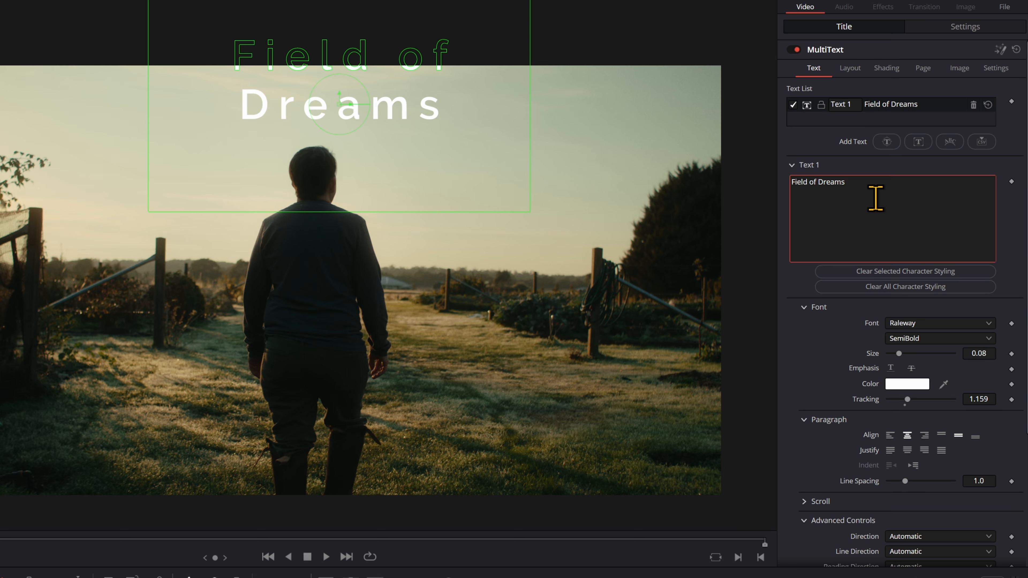
pyautogui.write("Hello to all the people who didn't believe in my dreams of text")
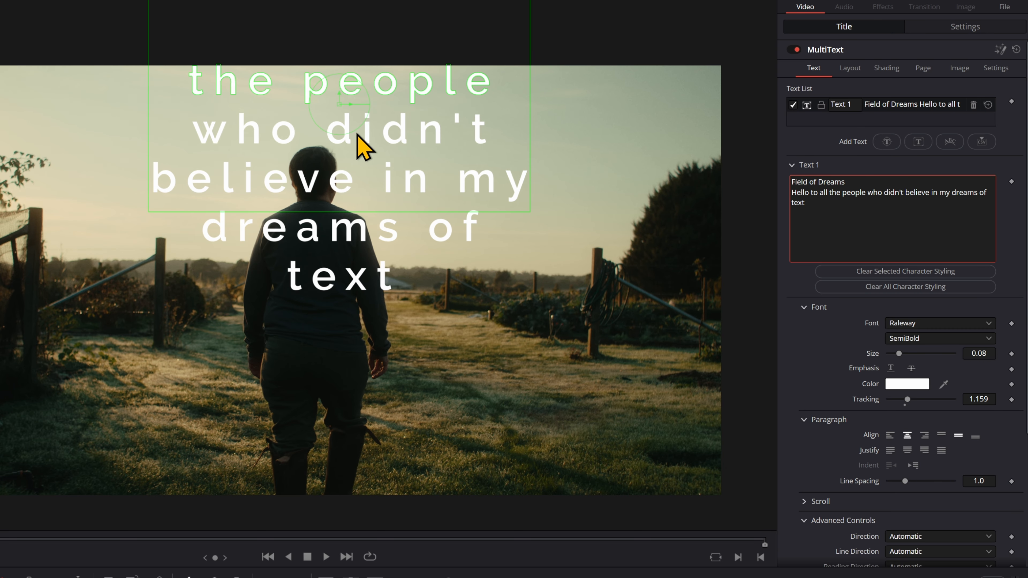
# Move the text box down to the middle of the frame and set the text's tracking to 1.0
pyautogui.moveTo(344, 122); pyautogui.dragTo(348, 287)
pyautogui.click(980, 399)
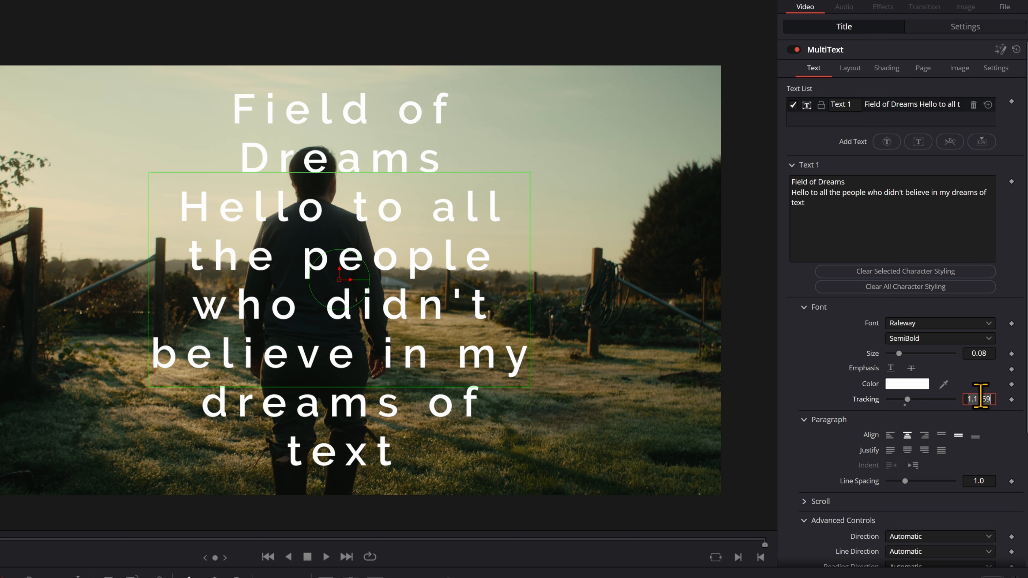
pyautogui.write('1')
pyautogui.press('Tab')
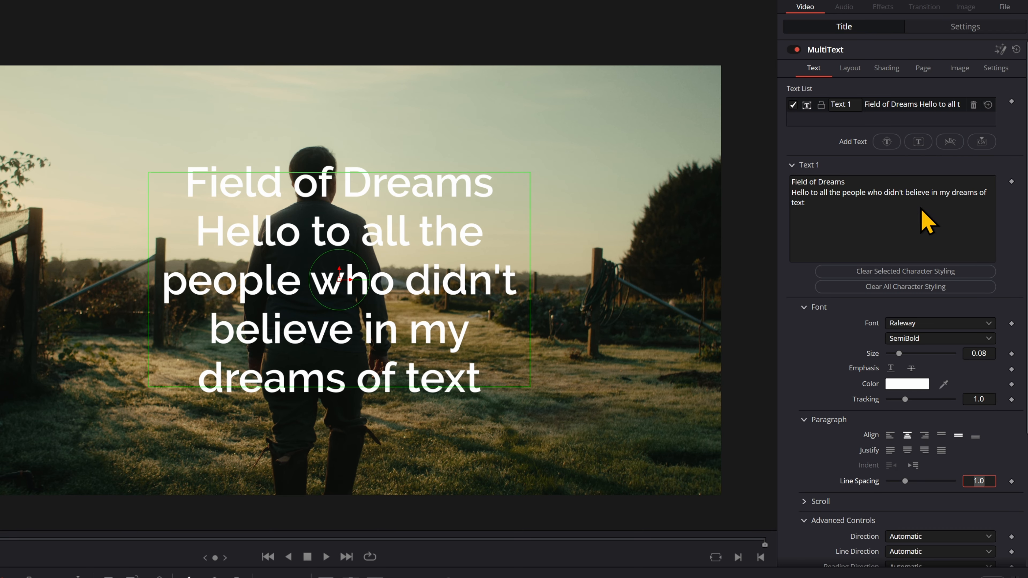
# Reduce the font size to 0.0489 and move the text box into the lower-left corner of the frame
pyautogui.moveTo(986, 352); pyautogui.dragTo(980, 353)
pyautogui.moveTo(980, 353); pyautogui.dragTo(961, 353)
pyautogui.moveTo(339, 280); pyautogui.dragTo(151, 387)
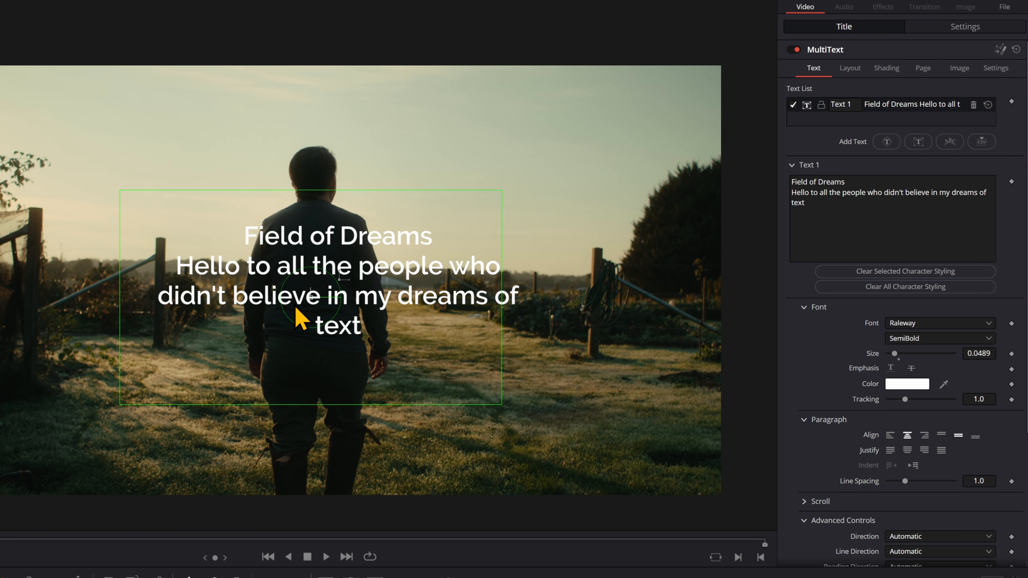
pyautogui.moveTo(218, 378); pyautogui.dragTo(217, 377)
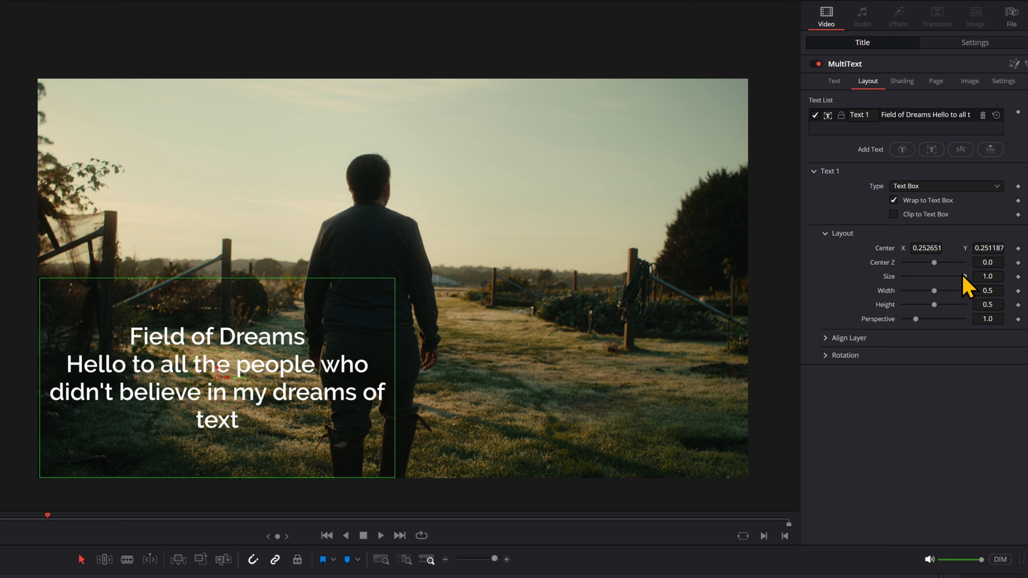
# Widen the text box to 0.776 and shift it right to a horizontal center of 0.444326
pyautogui.moveTo(964, 276)
pyautogui.mouseDown()
pyautogui.moveTo(944, 275)
pyautogui.moveTo(938, 291)
pyautogui.moveTo(951, 290)
pyautogui.mouseUp()
pyautogui.doubleClick(944, 276)
pyautogui.moveTo(248, 390); pyautogui.dragTo(384, 390)
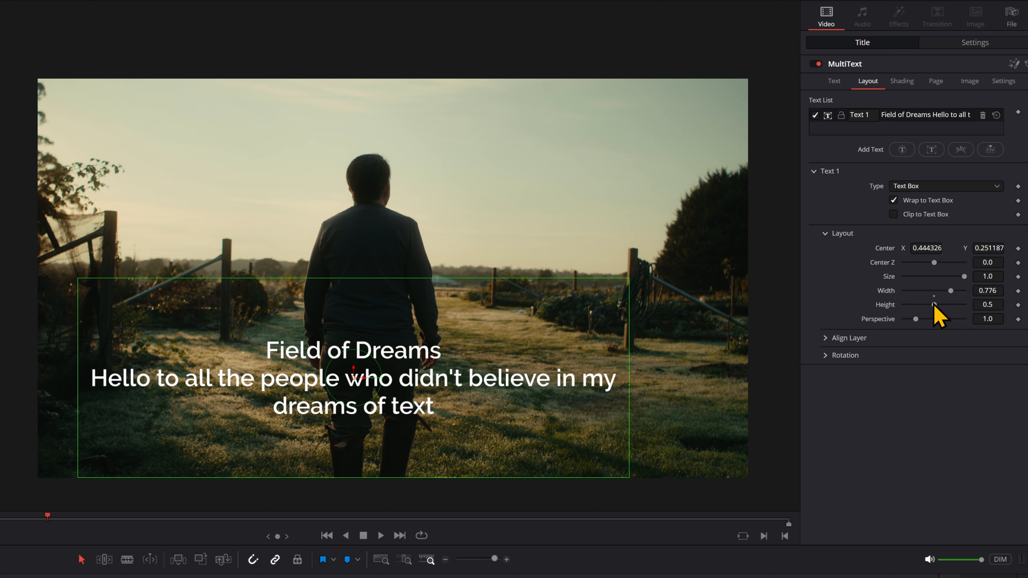
pyautogui.moveTo(935, 305); pyautogui.dragTo(937, 304)
# Change the text's layout type to Circle, then shrink the circle and center it around the man
pyautogui.click(917, 187)
pyautogui.click(923, 227)
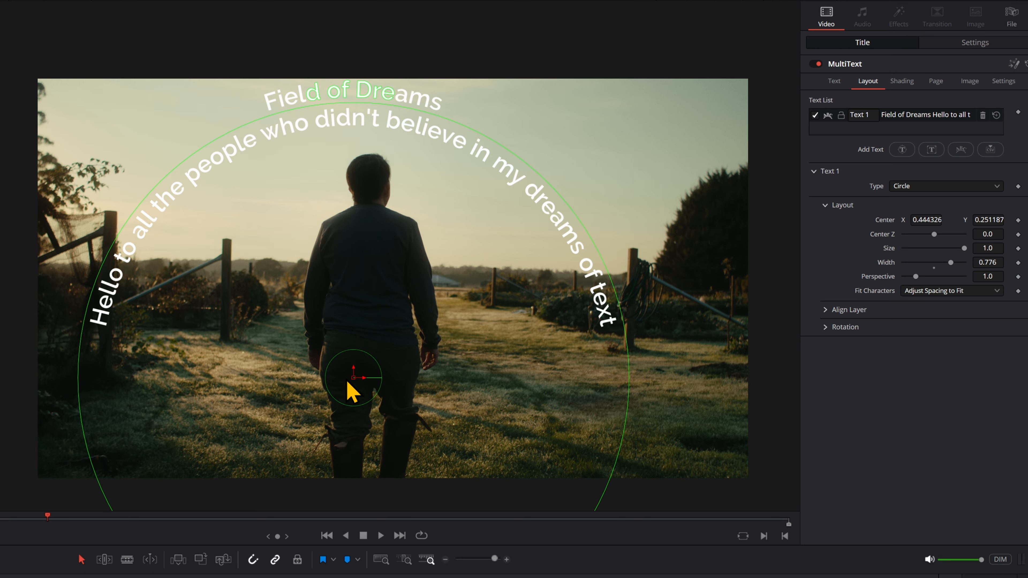
pyautogui.moveTo(351, 391); pyautogui.dragTo(376, 397)
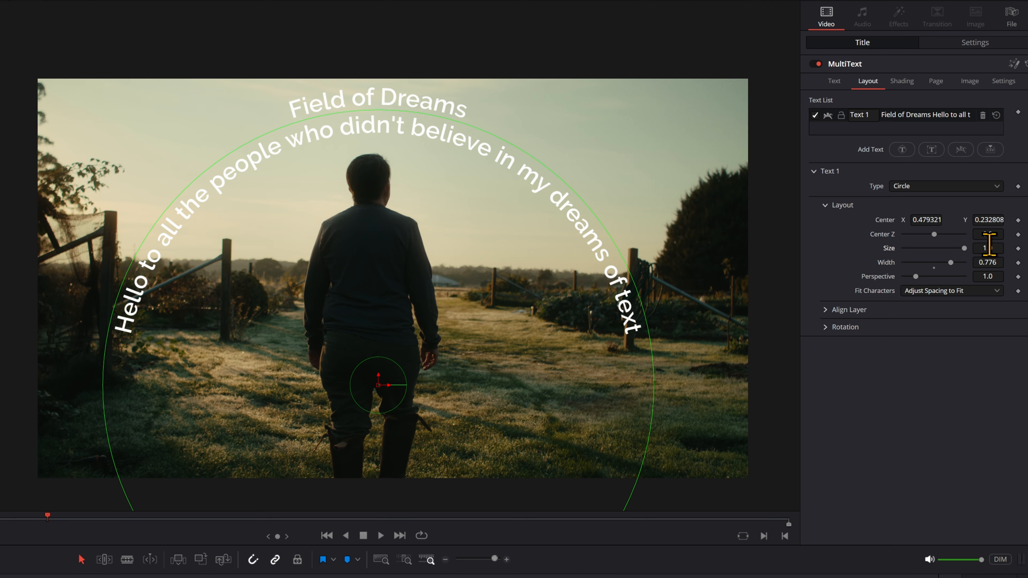
pyautogui.moveTo(988, 248); pyautogui.dragTo(964, 248)
# Set the circular text's font size to 0.089 and remove the line break so both lines join into one
pyautogui.click(835, 82)
pyautogui.moveTo(988, 347); pyautogui.dragTo(1005, 346)
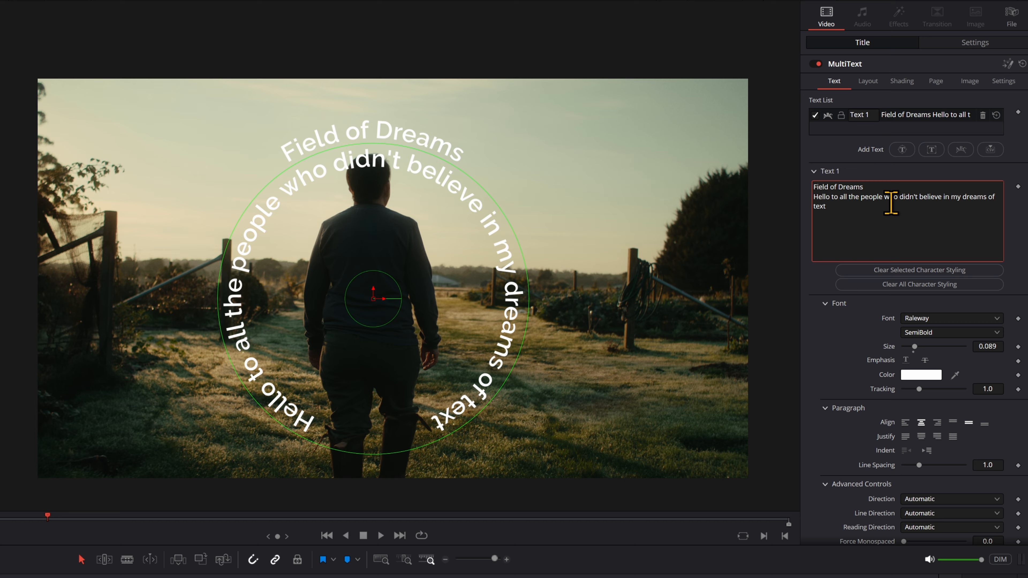
pyautogui.press('BackSpace')
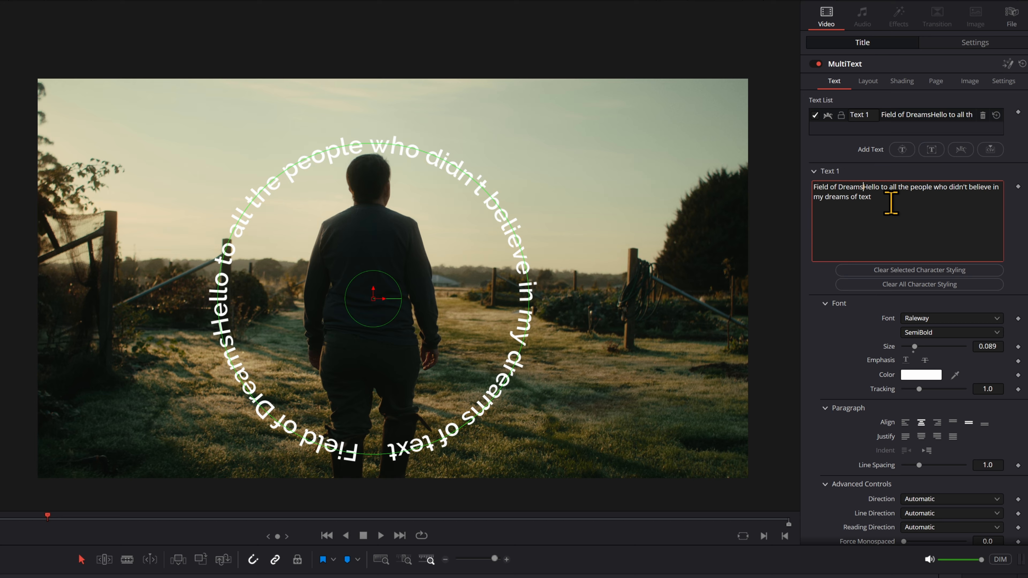